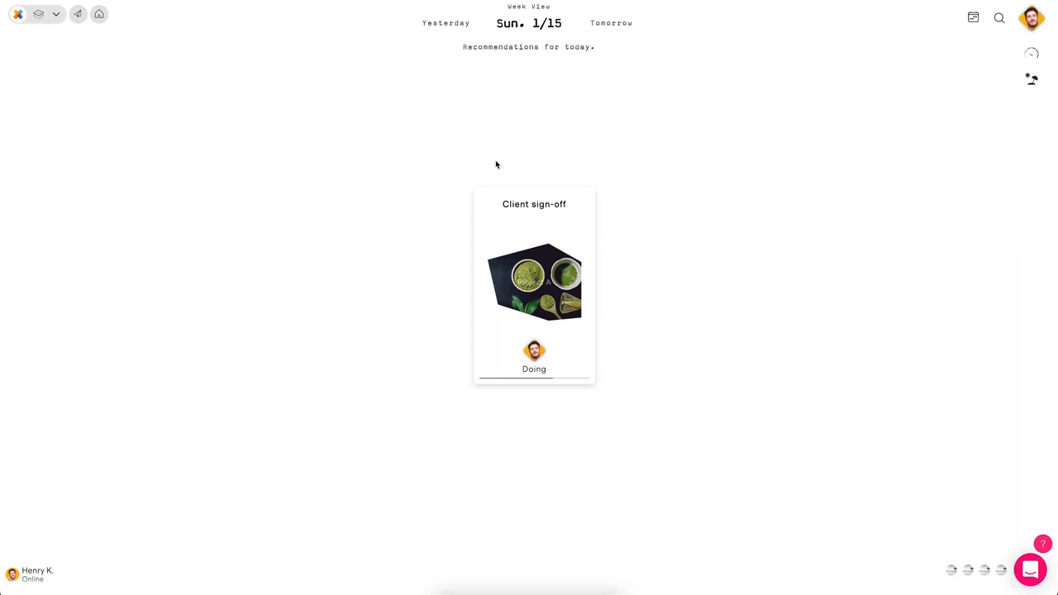
Open this week's timesheet
{"action": "left_click", "coordinate": [45, 17]}
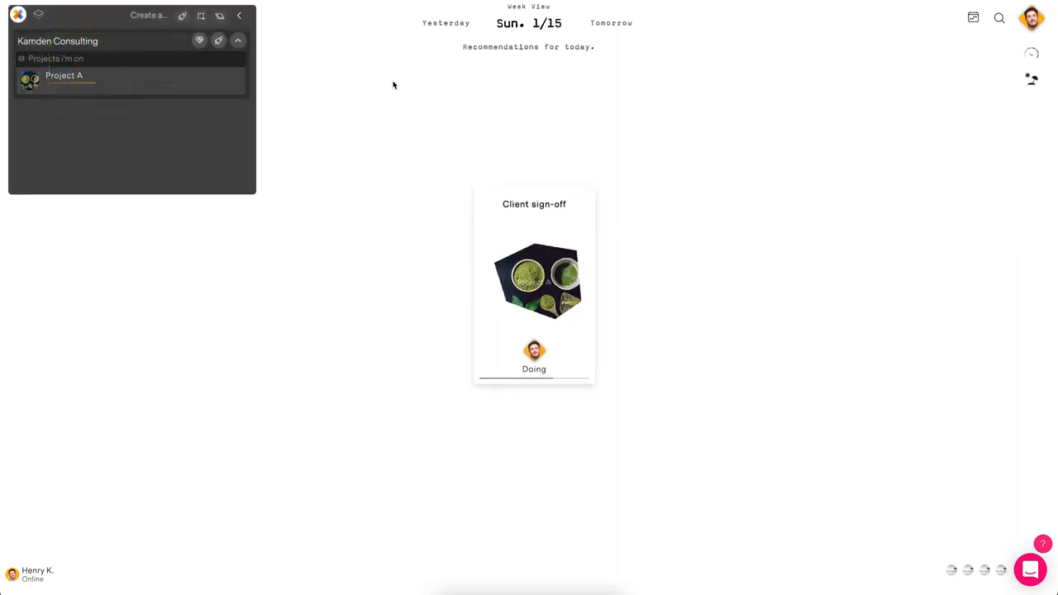
{"action": "left_click", "coordinate": [1034, 56]}
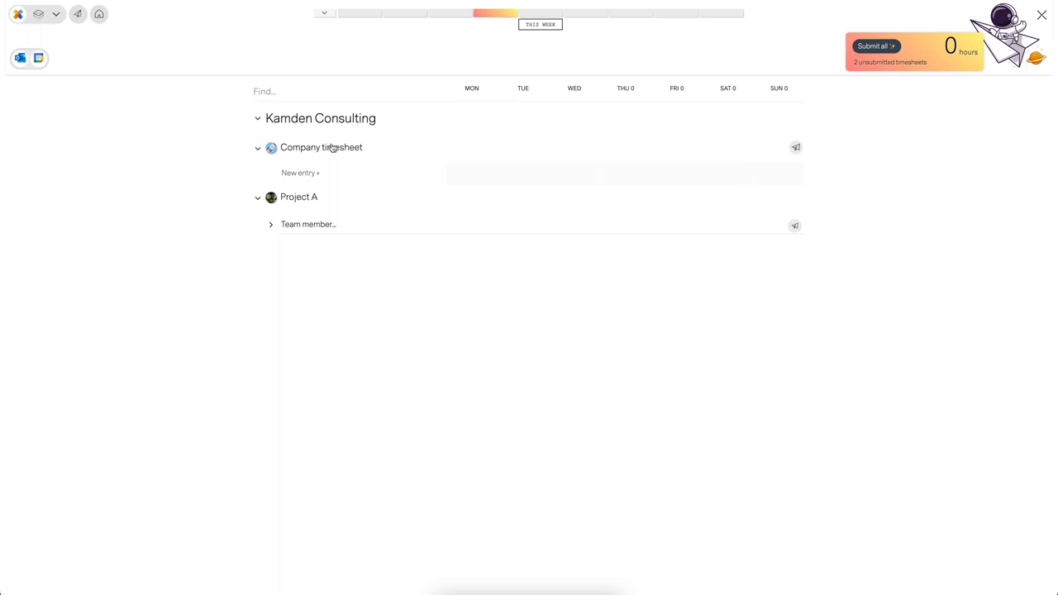
Add a Medical leave entry with 8 hours on Tuesday to the company timesheet, and remove that entry again
{"action": "left_click", "coordinate": [314, 170]}
{"action": "left_click", "coordinate": [303, 173]}
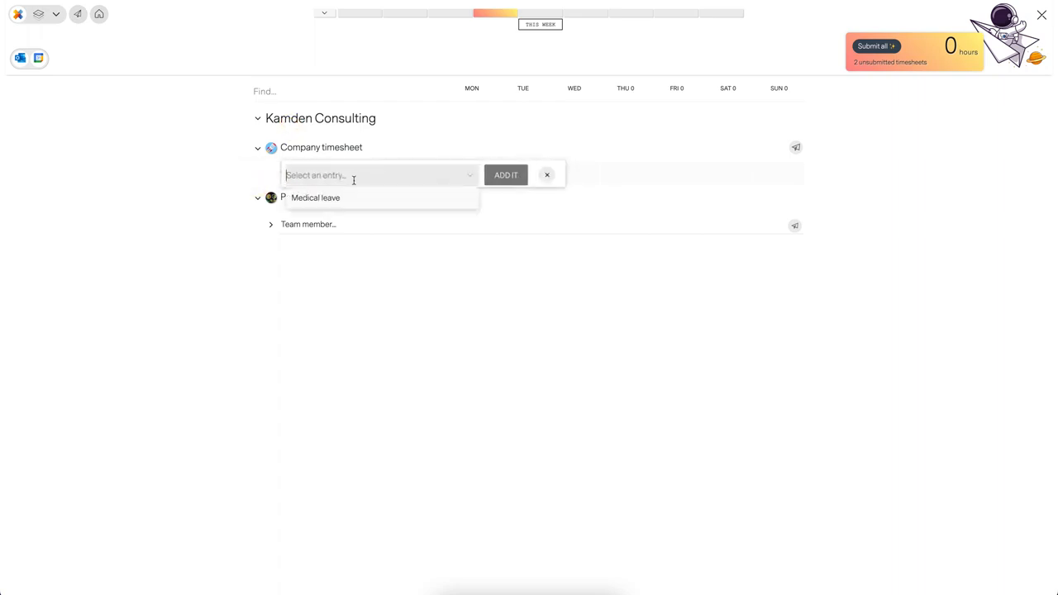
{"action": "left_click", "coordinate": [344, 201]}
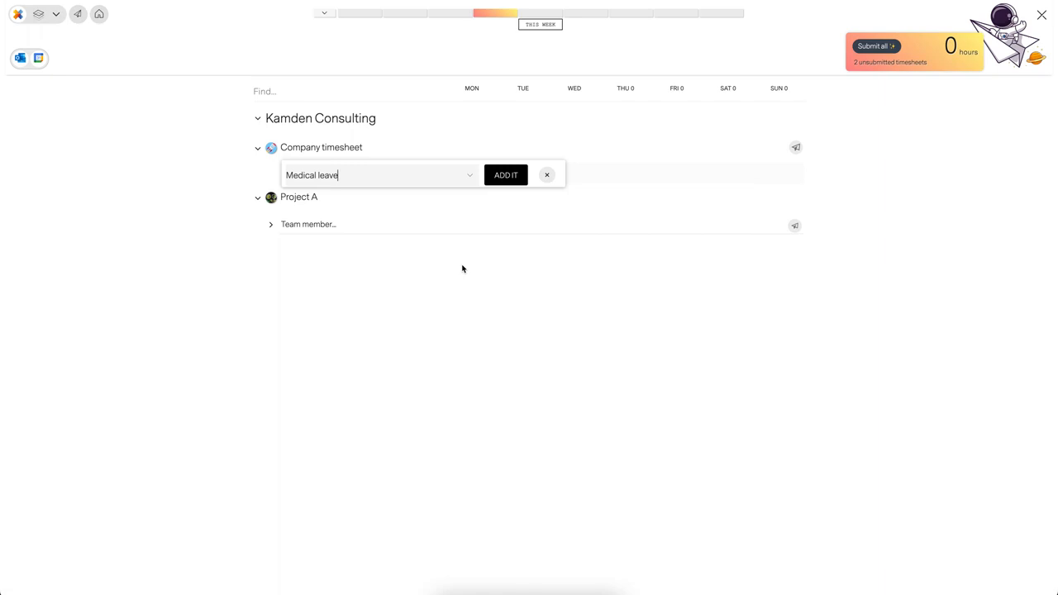
{"action": "left_click", "coordinate": [510, 179]}
{"action": "left_click", "coordinate": [526, 175]}
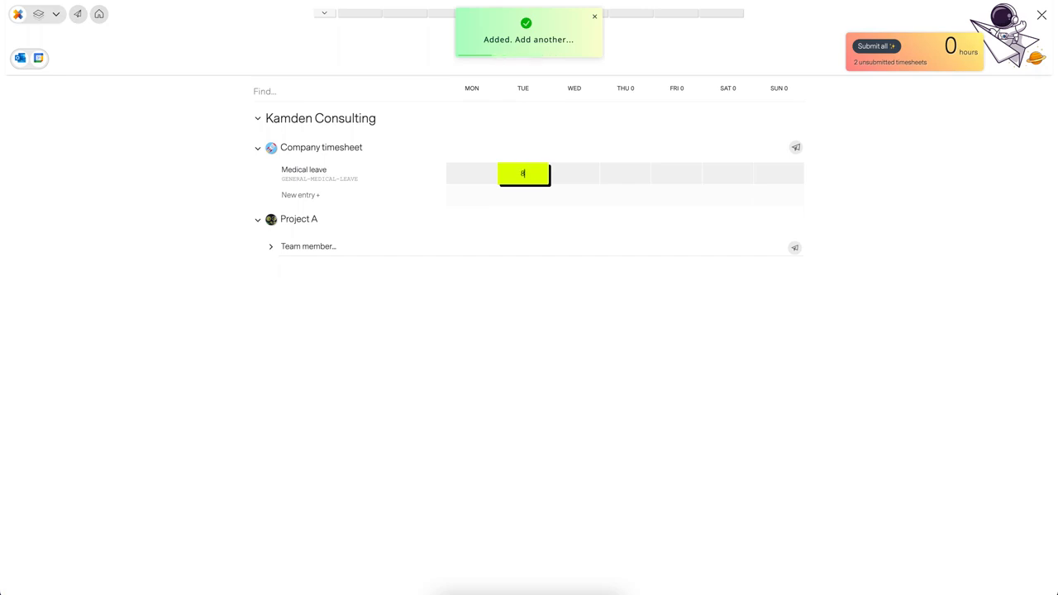
{"action": "key", "text": "Return"}
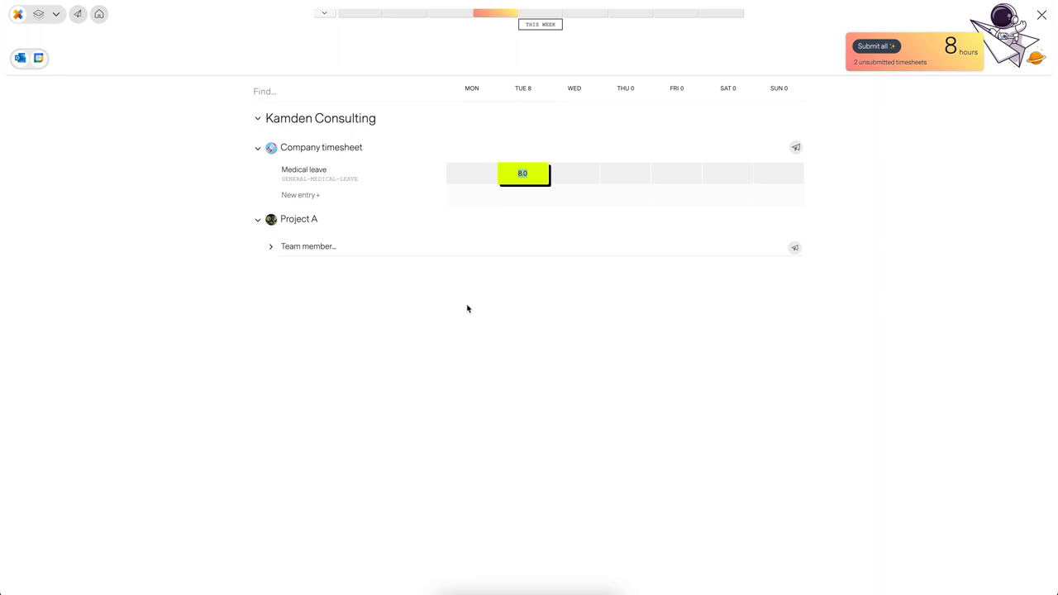
{"action": "left_click", "coordinate": [271, 174]}
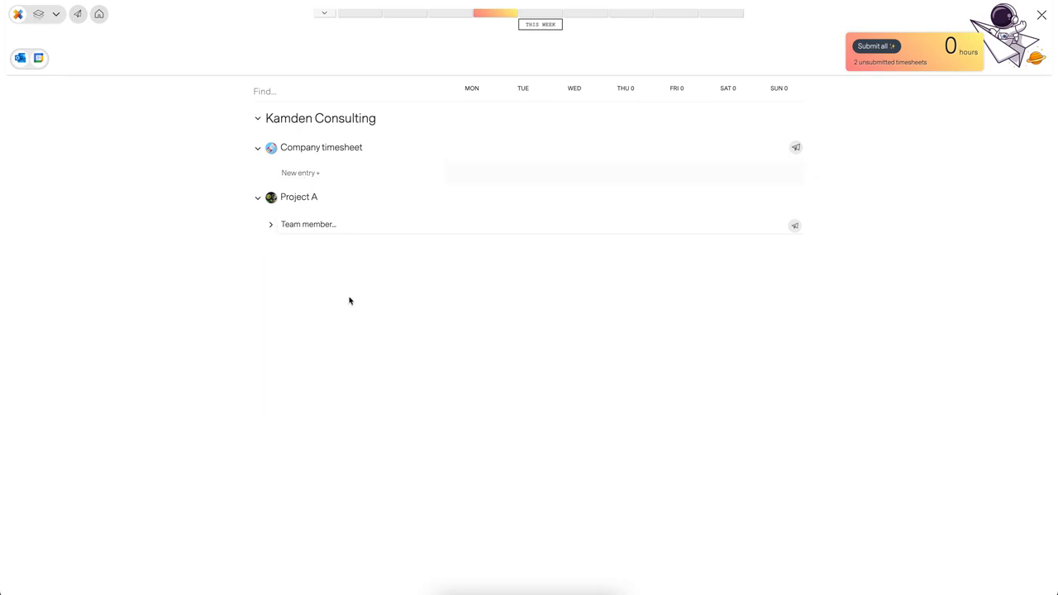
Expand the team member timesheet under Project A and add a new task entry named "Tas A"
{"action": "left_click", "coordinate": [271, 226]}
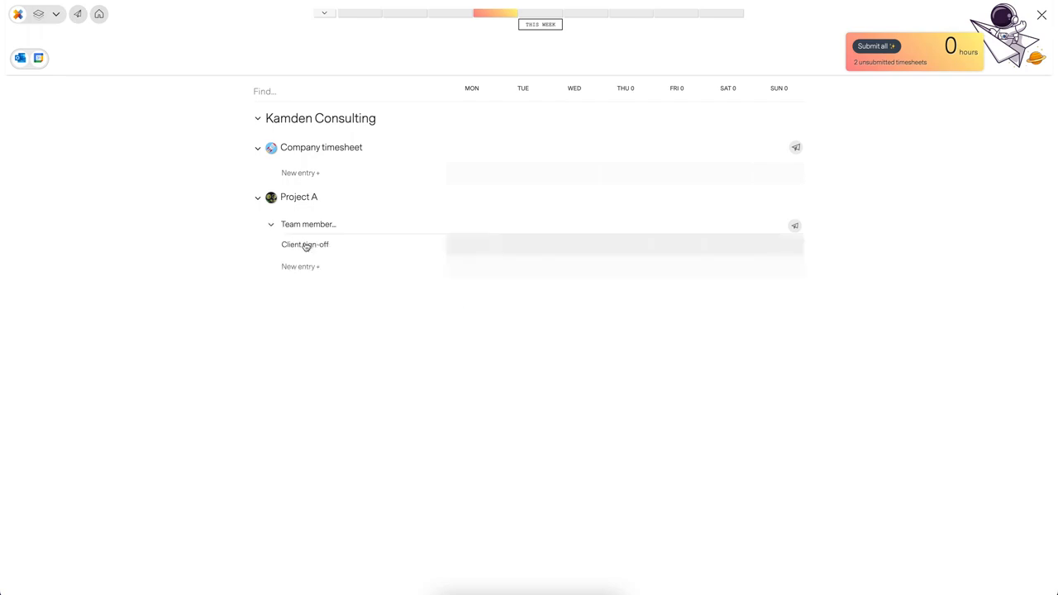
{"action": "left_click", "coordinate": [305, 246]}
{"action": "left_click", "coordinate": [307, 266]}
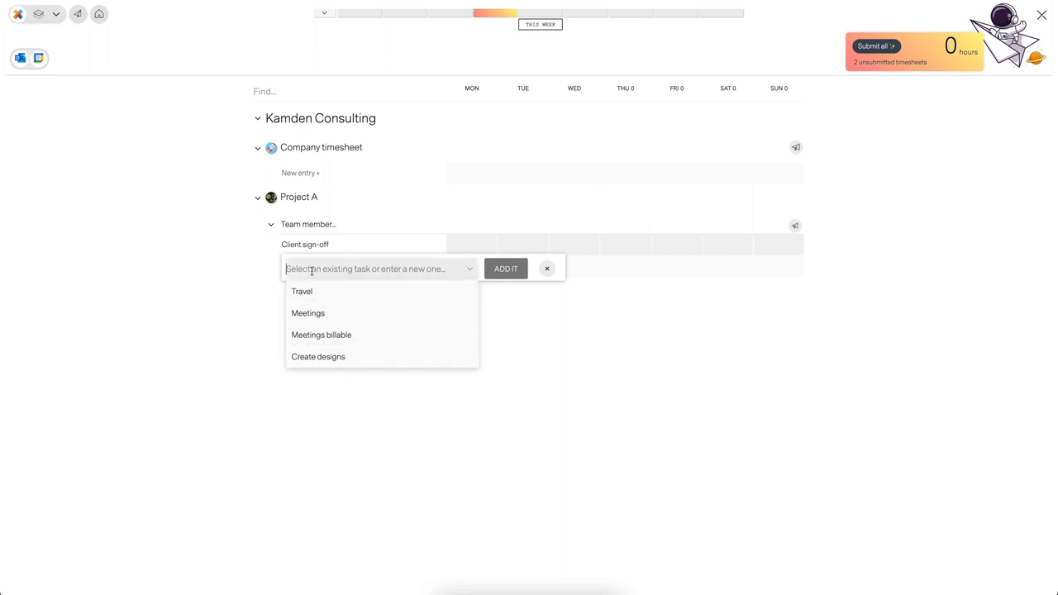
{"action": "type", "text": "Tas A"}
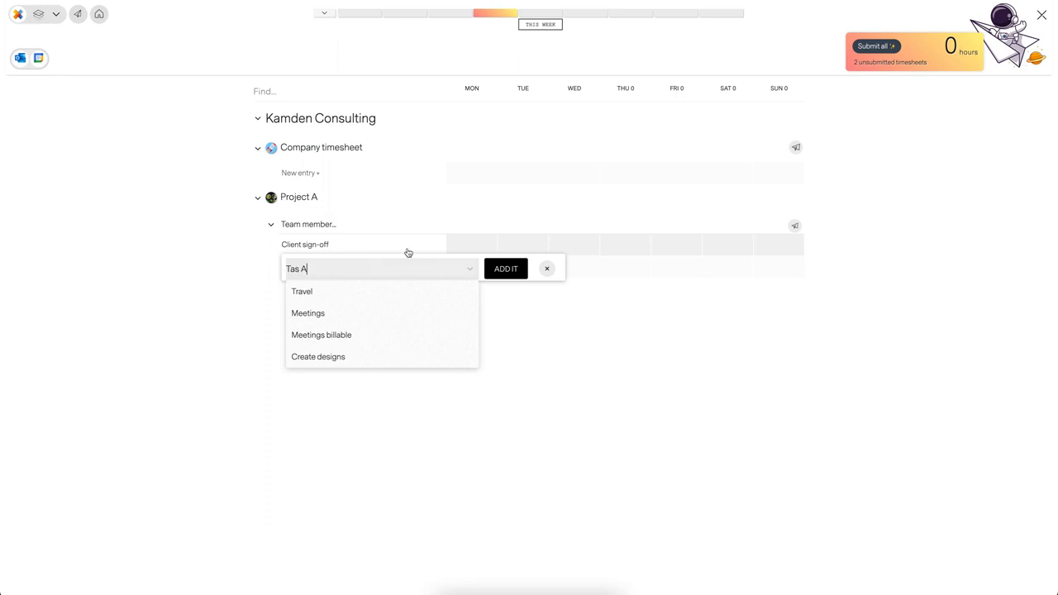
{"action": "left_click", "coordinate": [506, 268]}
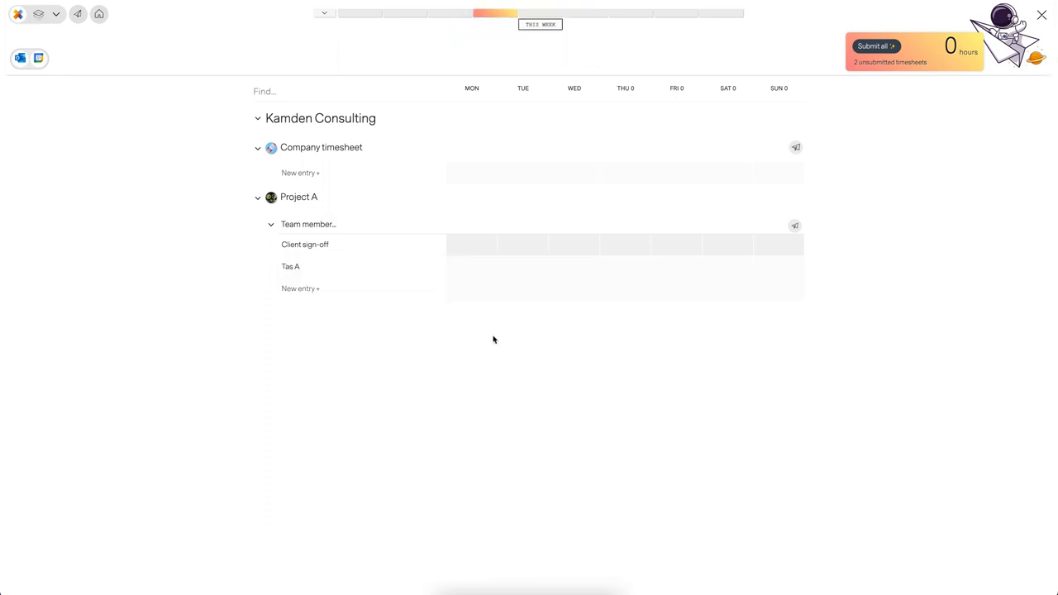
Log 8 hours each on Monday, Tuesday and Wednesday for the Client sign-off task
{"action": "left_click", "coordinate": [474, 245]}
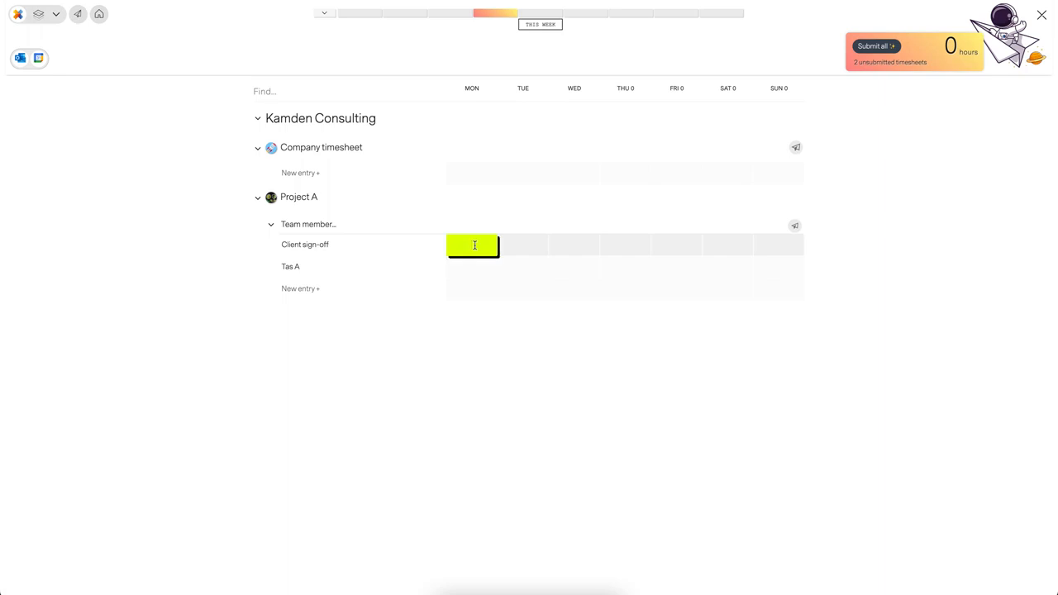
{"action": "key", "text": "Tab"}
{"action": "key", "text": "Tab"}
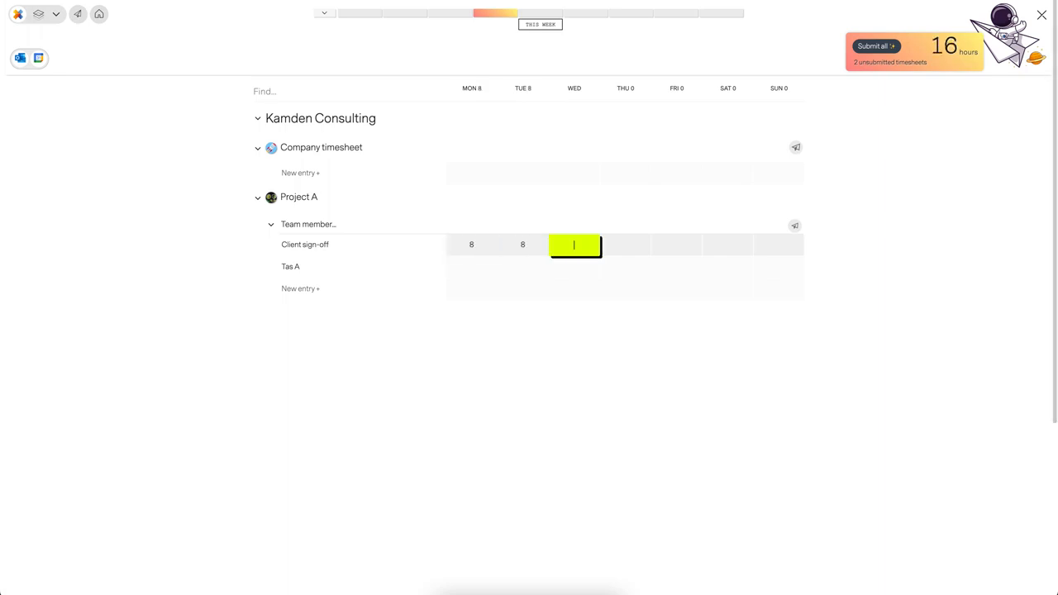
Log 8 hours on Thursday for Tas A and 7 hours on Friday for Client sign-off
{"action": "left_click", "coordinate": [628, 268]}
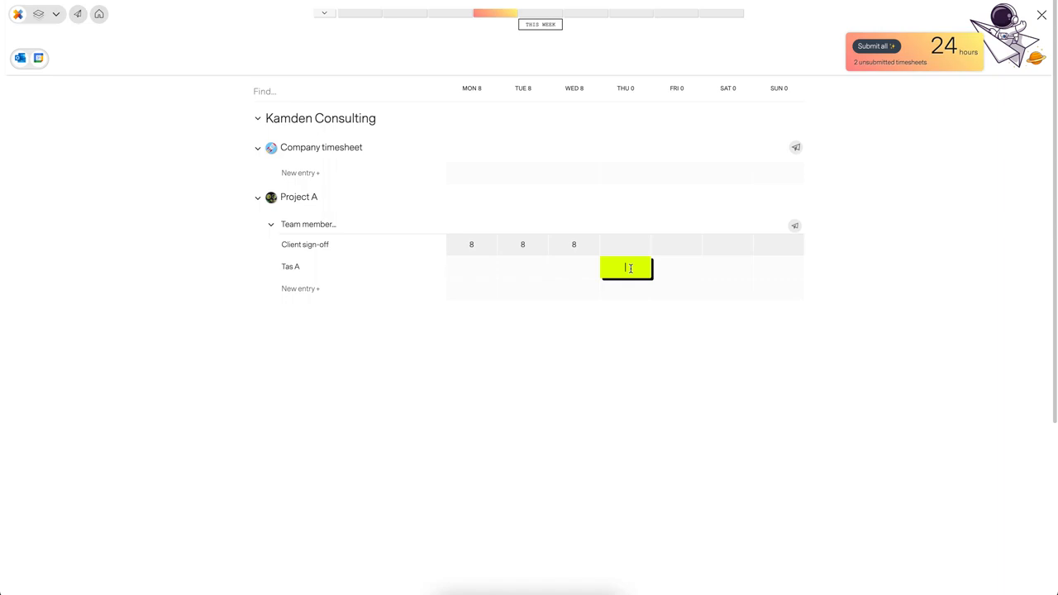
{"action": "type", "text": "8"}
{"action": "key", "text": "Return"}
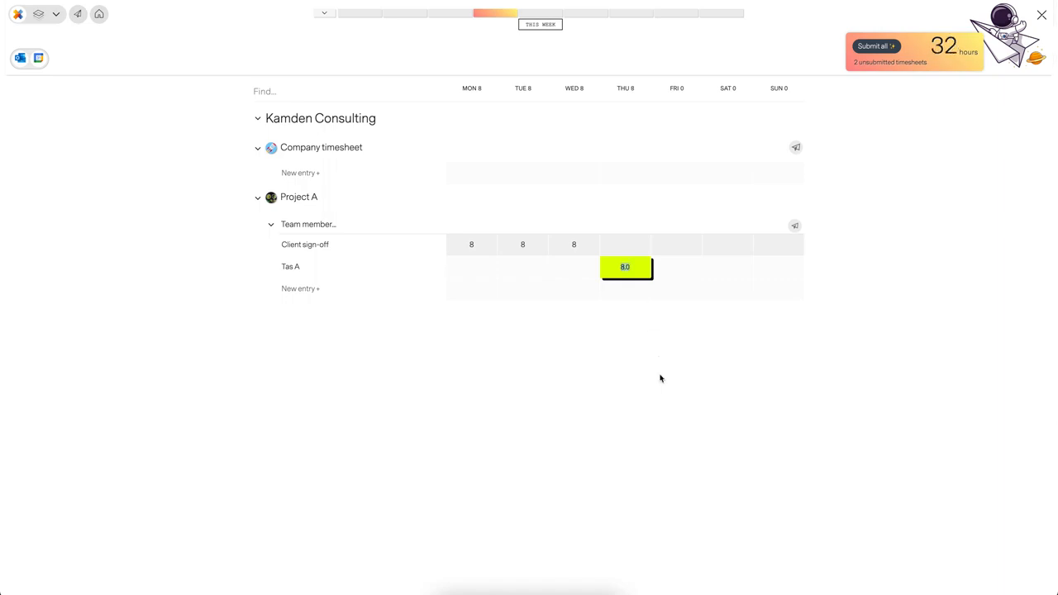
{"action": "left_click", "coordinate": [686, 249]}
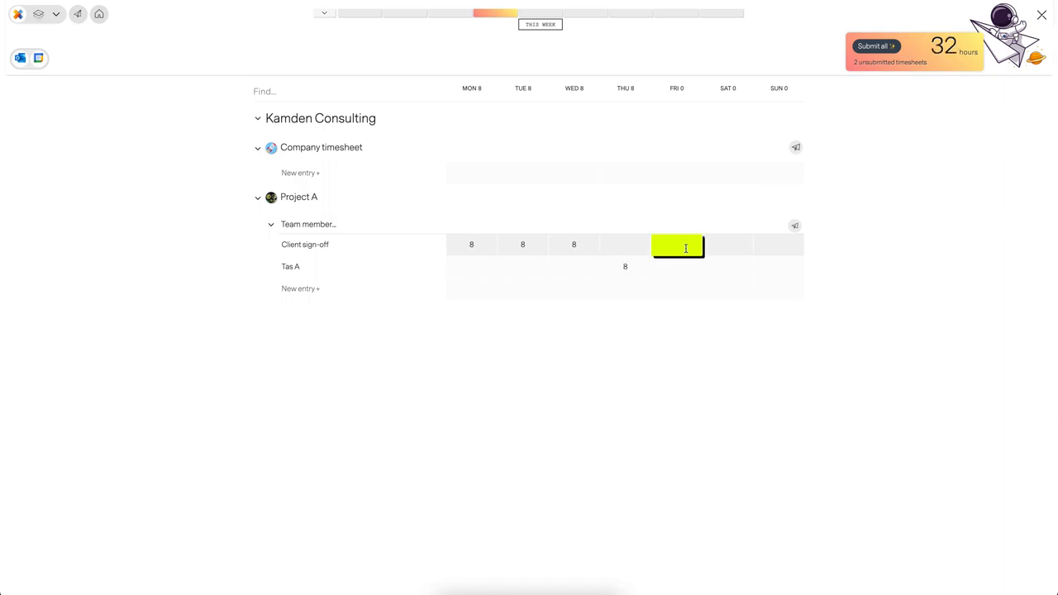
{"action": "key", "text": "Return"}
{"action": "type", "text": "7"}
{"action": "left_click", "coordinate": [157, 357]}
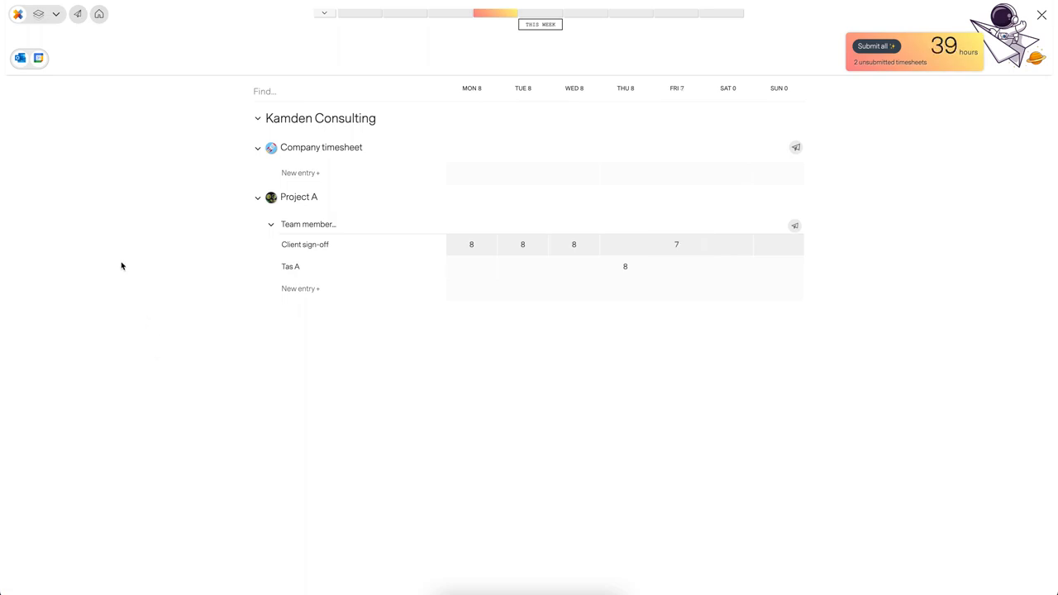
Load the Outlook calendar events and add the BSG meeting to Project A's team member timesheet
{"action": "left_click", "coordinate": [21, 61]}
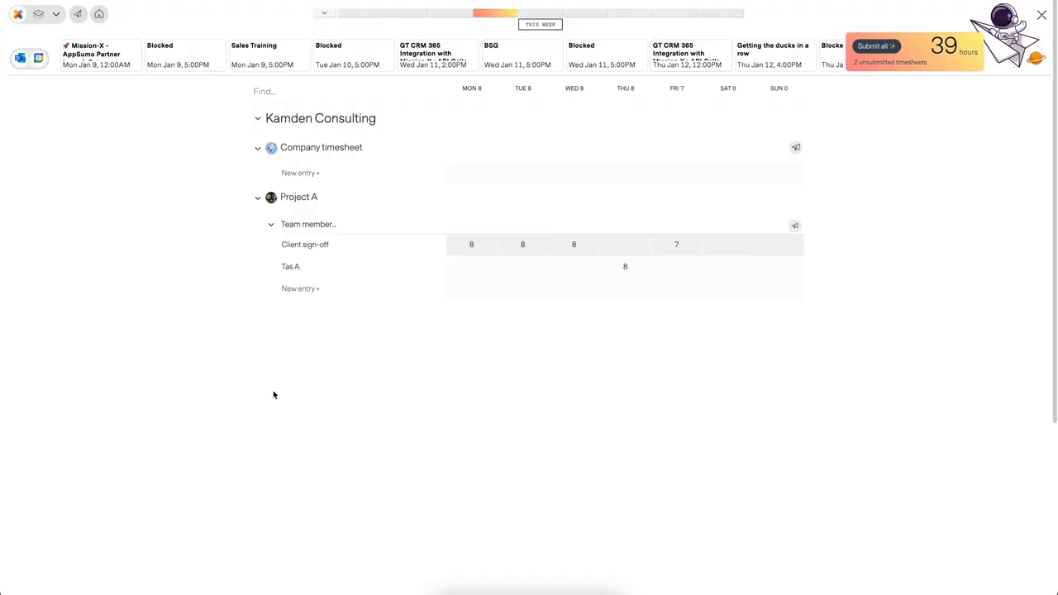
{"action": "left_click_drag", "start_coordinate": [518, 55], "coordinate": [440, 236]}
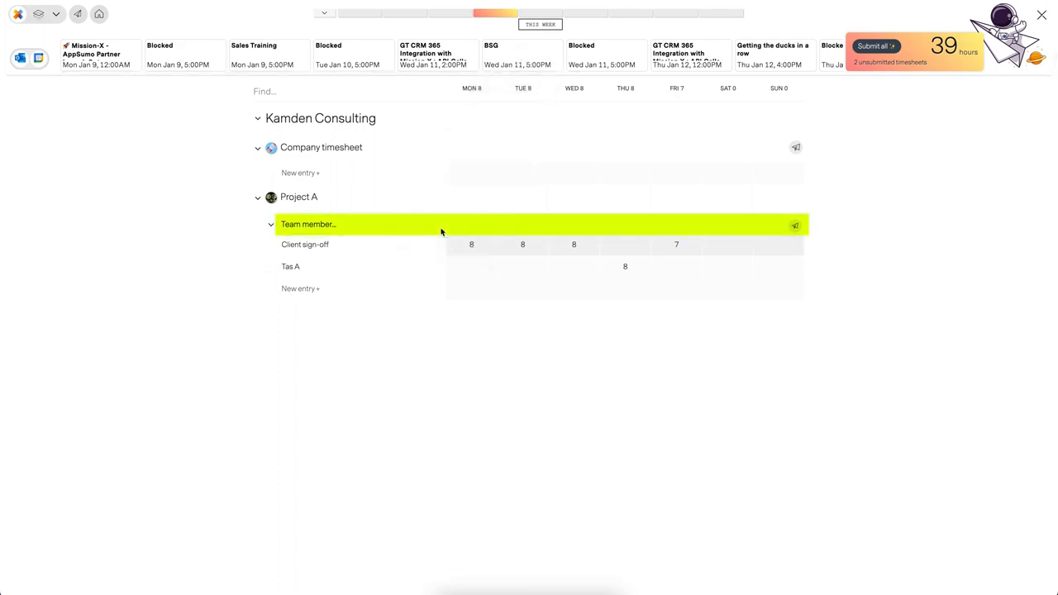
{"action": "left_click", "coordinate": [270, 224]}
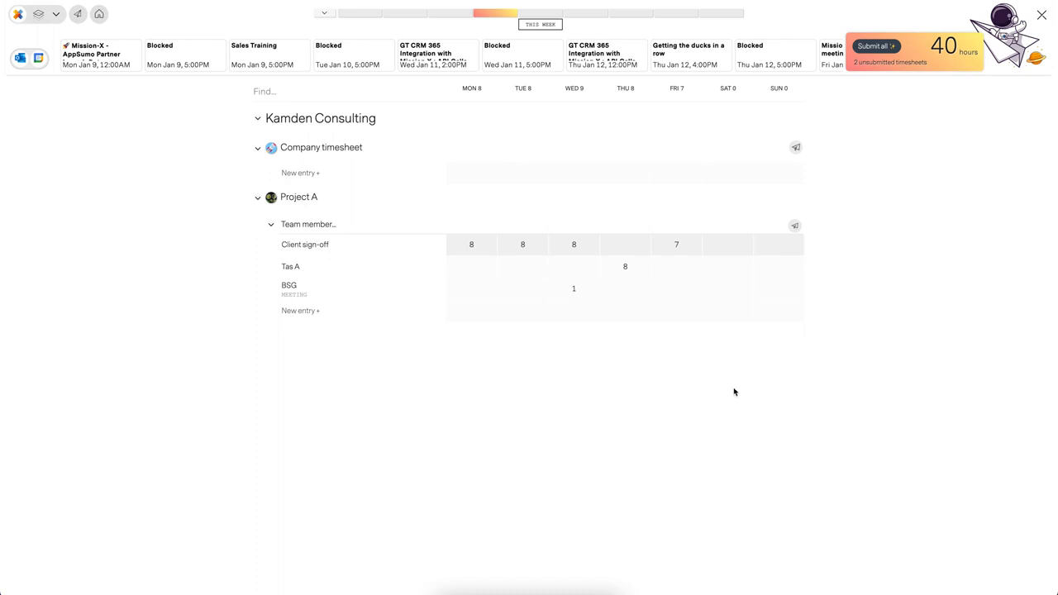
Submit all of this week's timesheets and hide the calendar events
{"action": "left_click", "coordinate": [886, 62]}
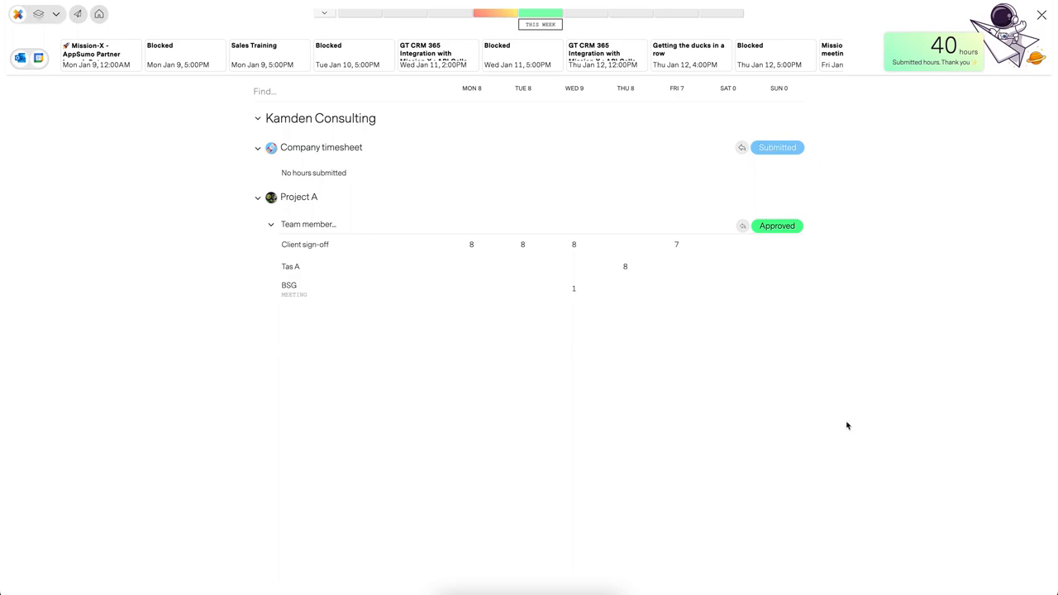
{"action": "left_click", "coordinate": [50, 2]}
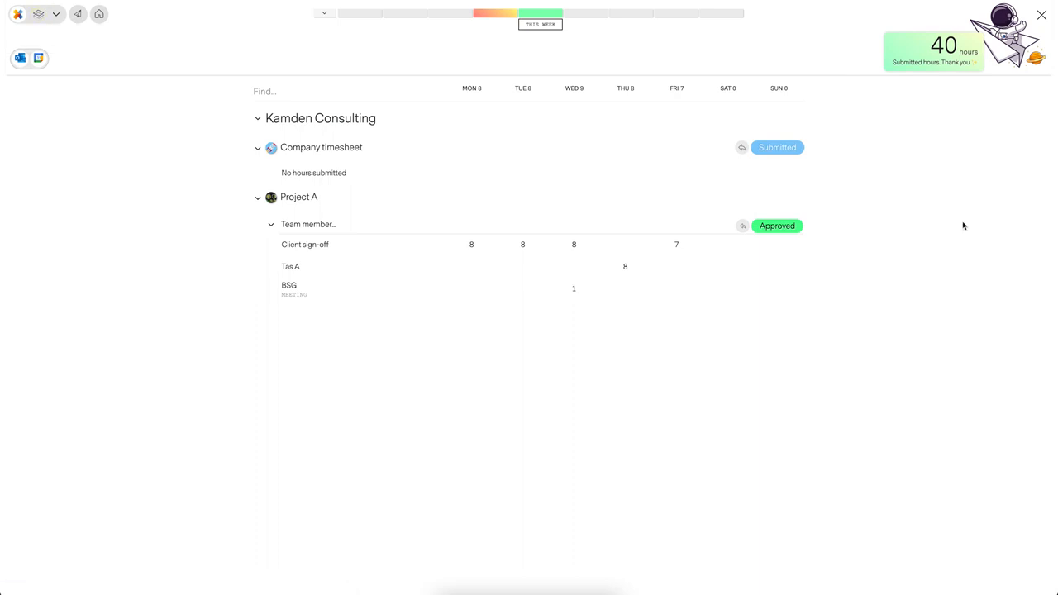
Review the timesheets for next week and last week, and return to this week's Project A entries
{"action": "left_click", "coordinate": [584, 17]}
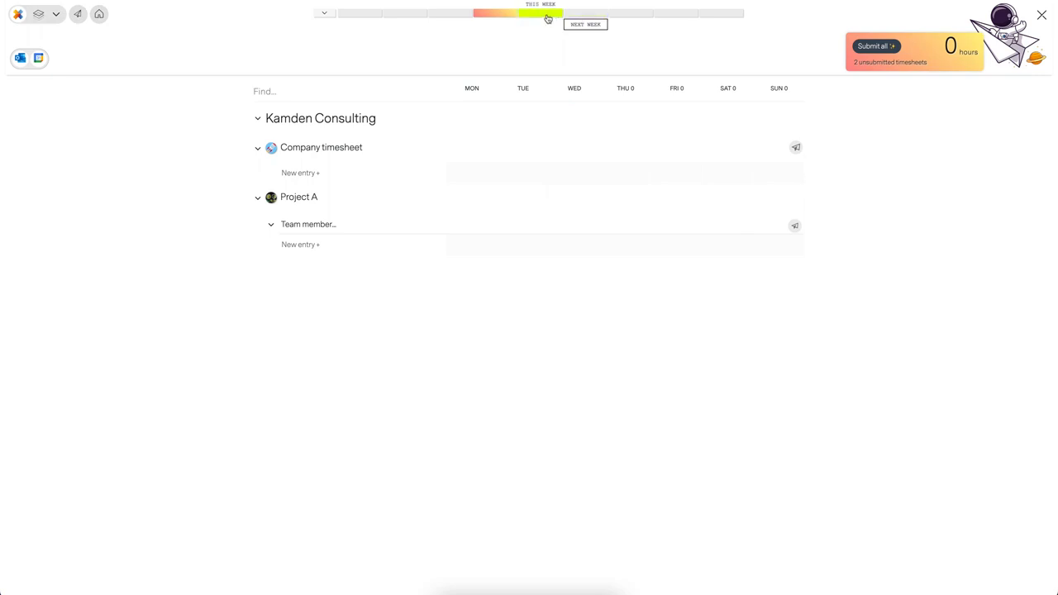
{"action": "left_click", "coordinate": [547, 17]}
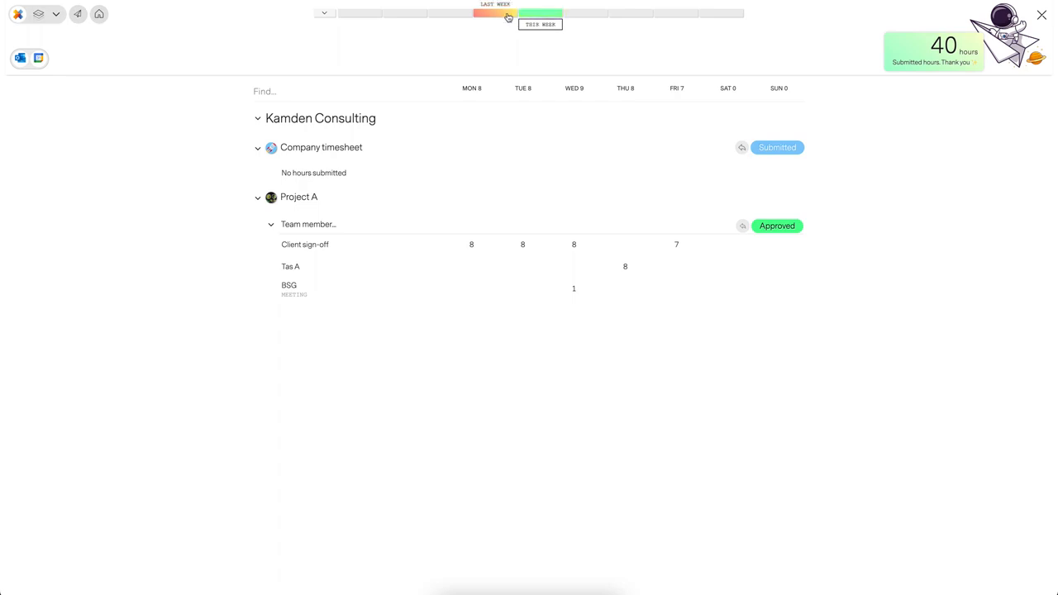
{"action": "left_click", "coordinate": [508, 17]}
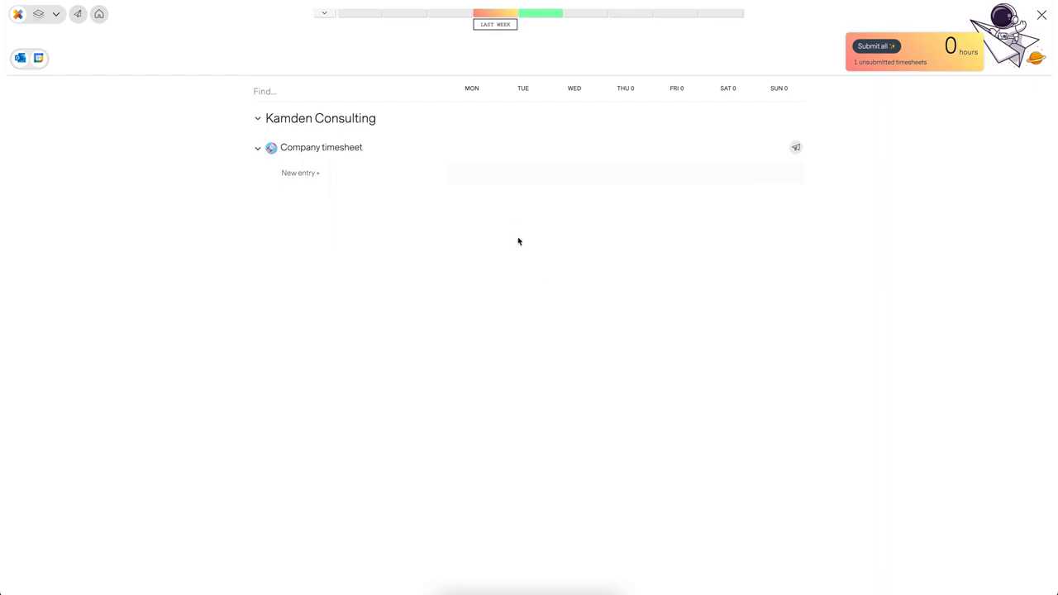
{"action": "left_click", "coordinate": [536, 16]}
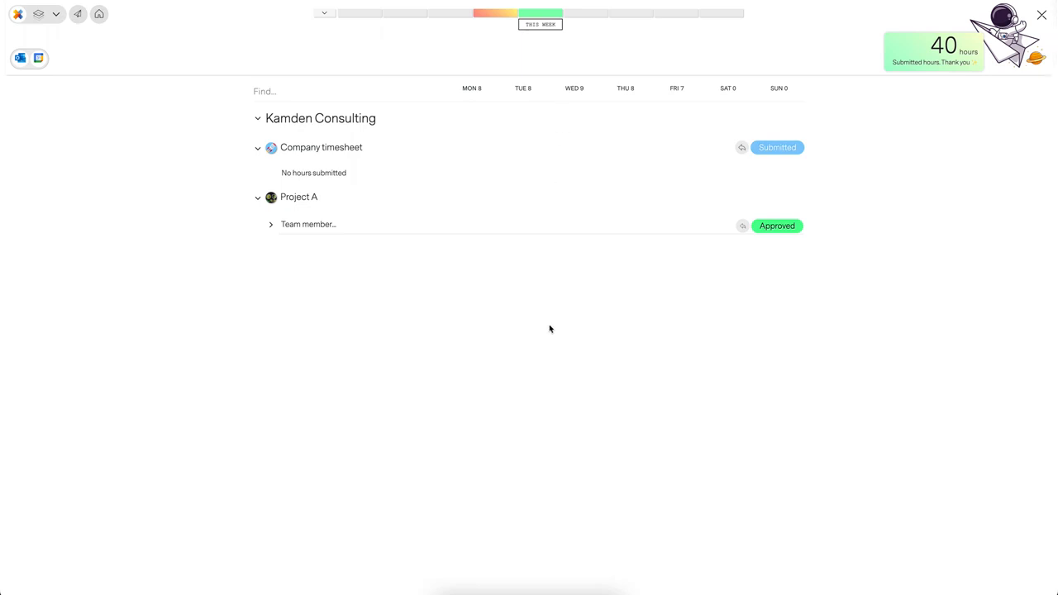
{"action": "left_click", "coordinate": [272, 229]}
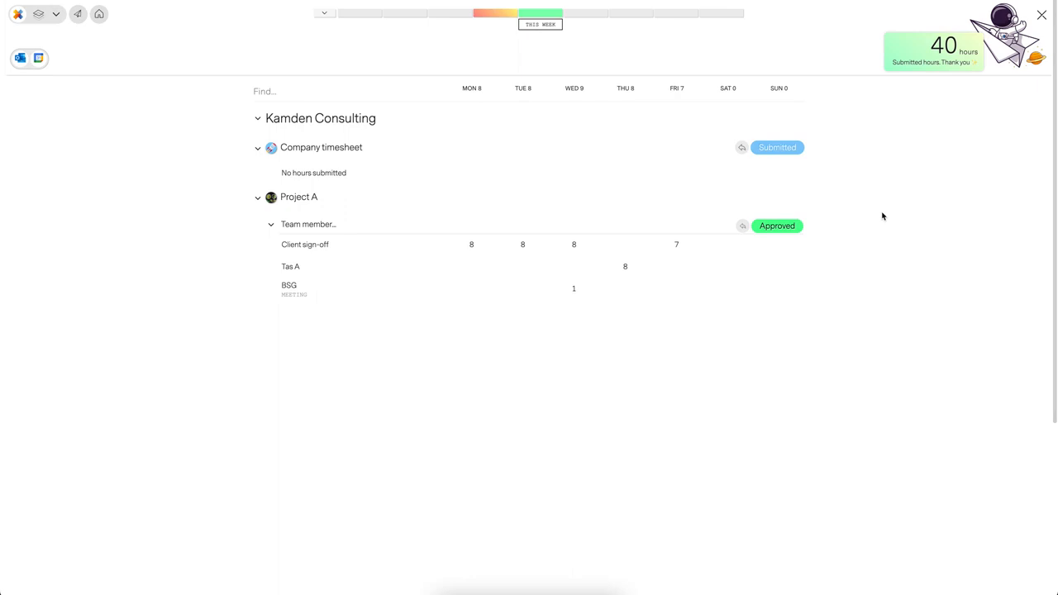
Close the timesheet and open the budgeting view of Project A
{"action": "left_click", "coordinate": [1042, 15]}
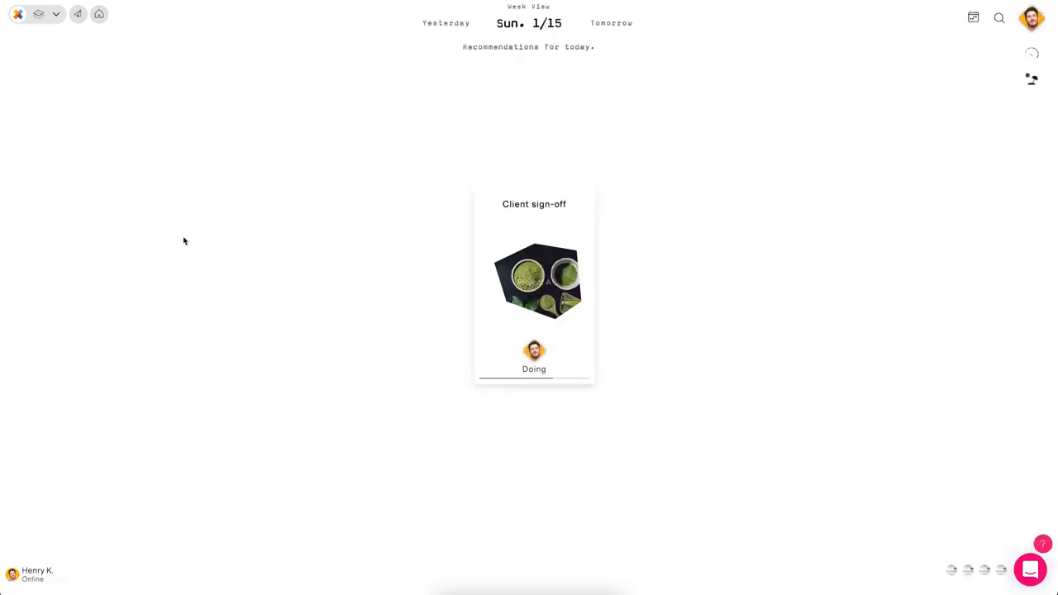
{"action": "left_click", "coordinate": [55, 14]}
{"action": "left_click", "coordinate": [66, 76]}
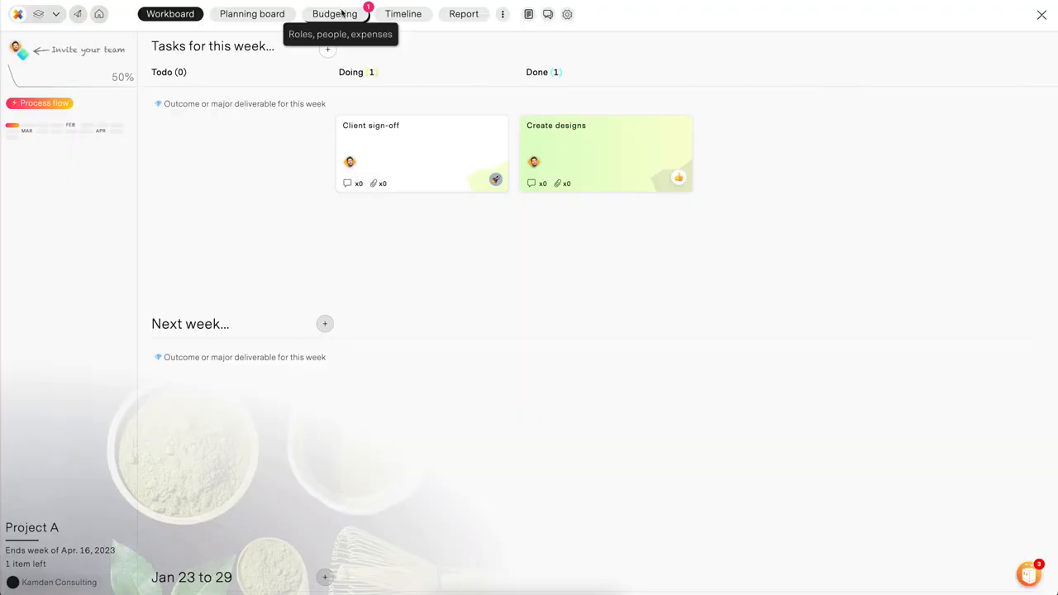
{"action": "left_click", "coordinate": [340, 13]}
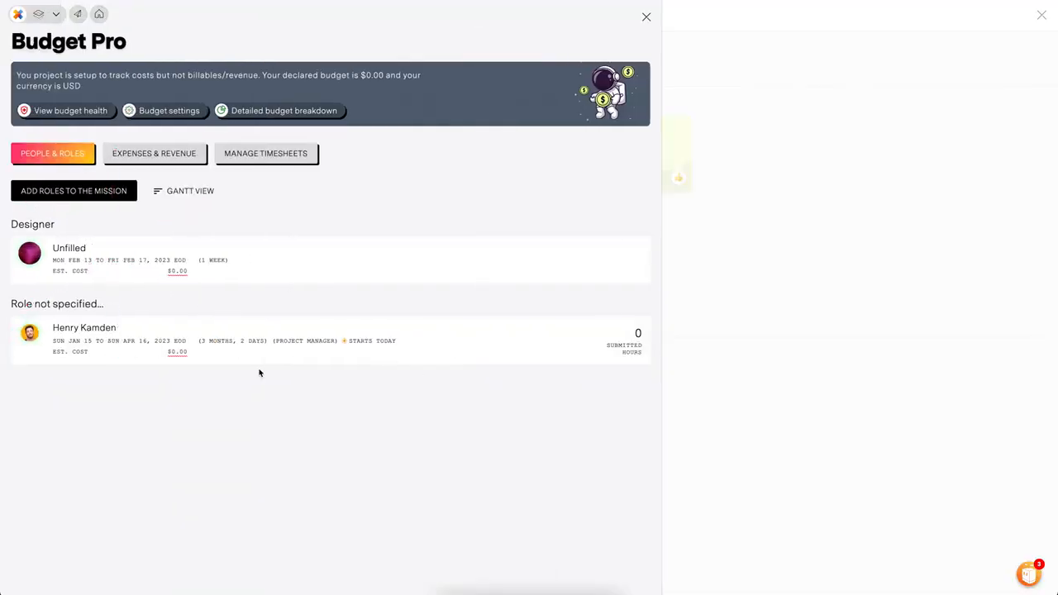
Examine the role, rate, date and allocation settings of the Designer role and the project manager's unspecified role
{"action": "left_click", "coordinate": [272, 276]}
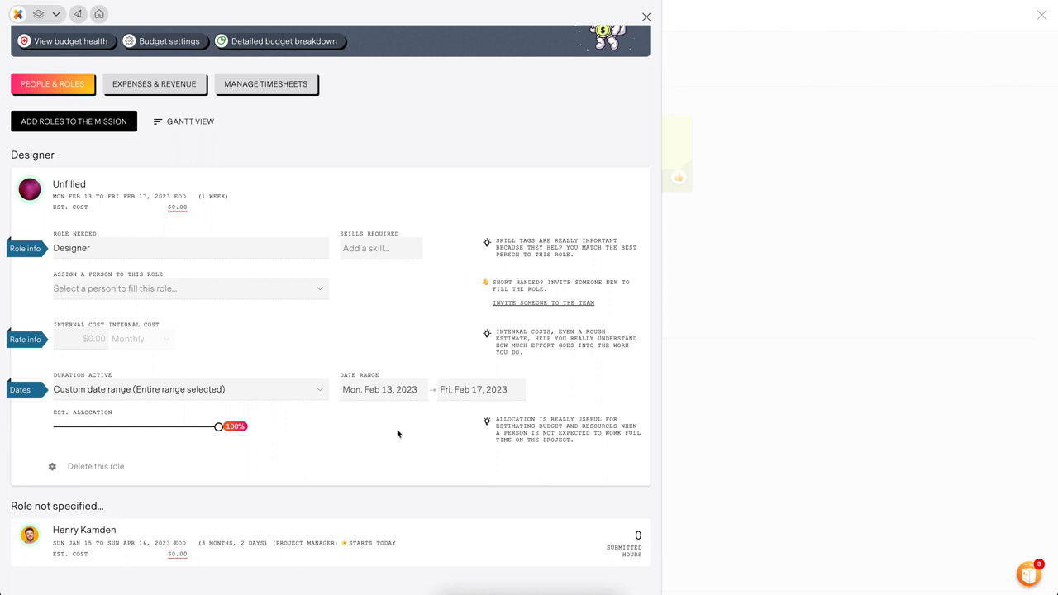
{"action": "scroll", "coordinate": [397, 434], "scroll_direction": "down", "scroll_amount": 3}
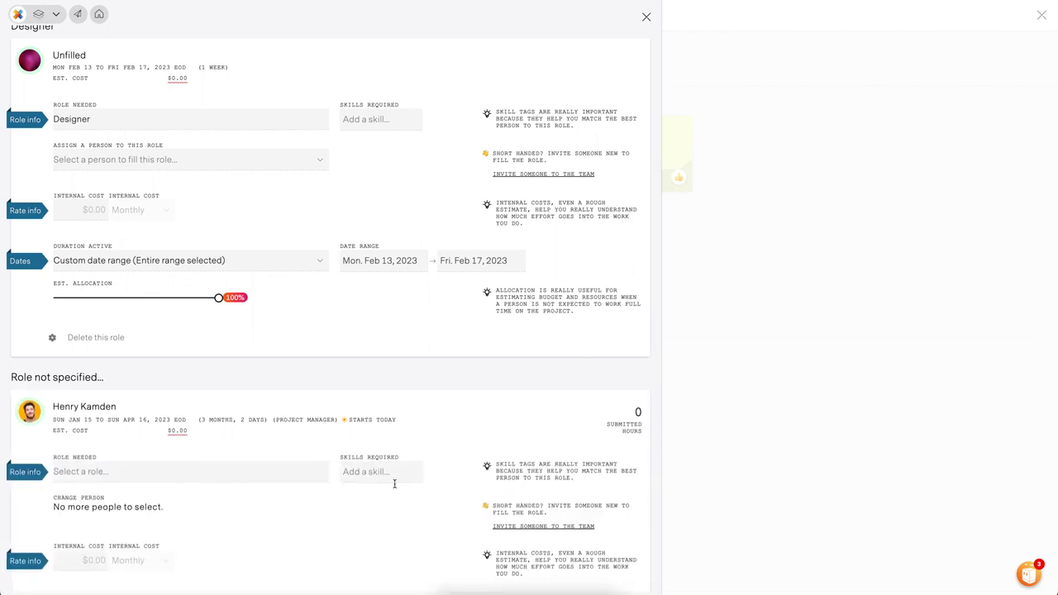
{"action": "scroll", "coordinate": [395, 482], "scroll_direction": "down", "scroll_amount": 3}
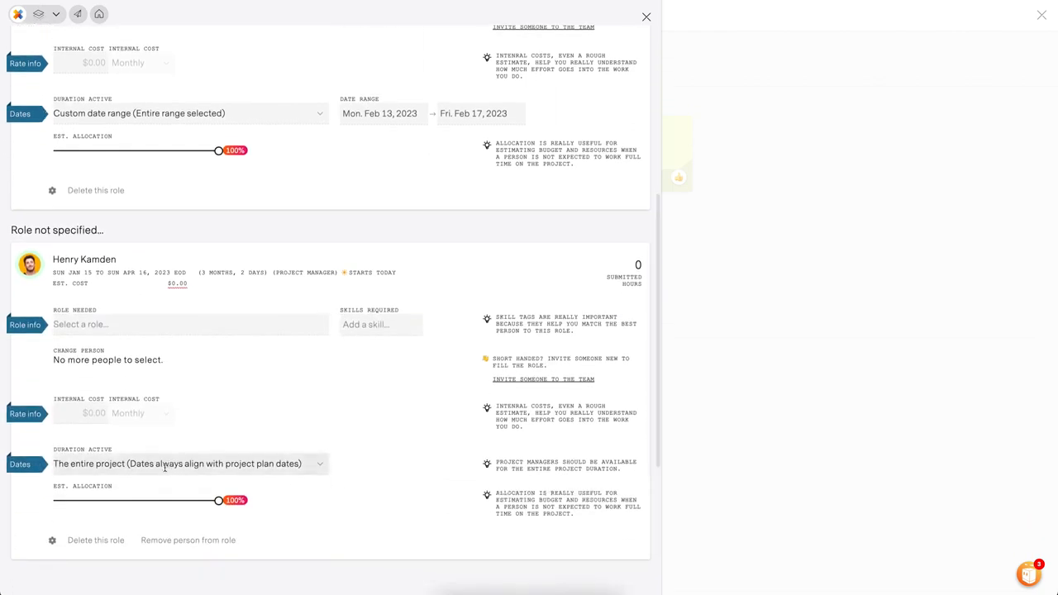
{"action": "left_click", "coordinate": [167, 465]}
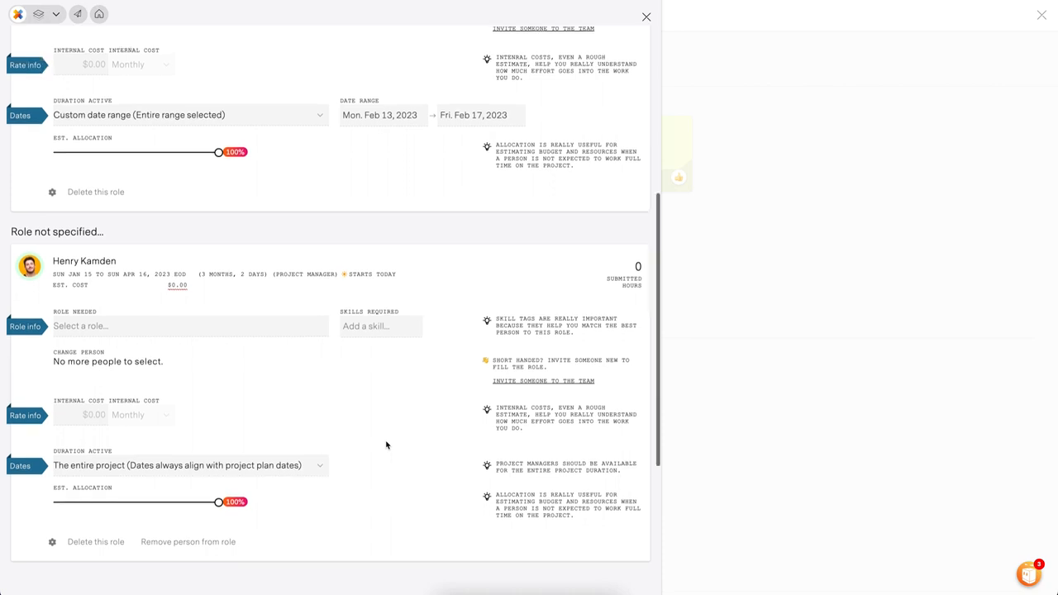
{"action": "scroll", "coordinate": [386, 445], "scroll_direction": "up", "scroll_amount": 3}
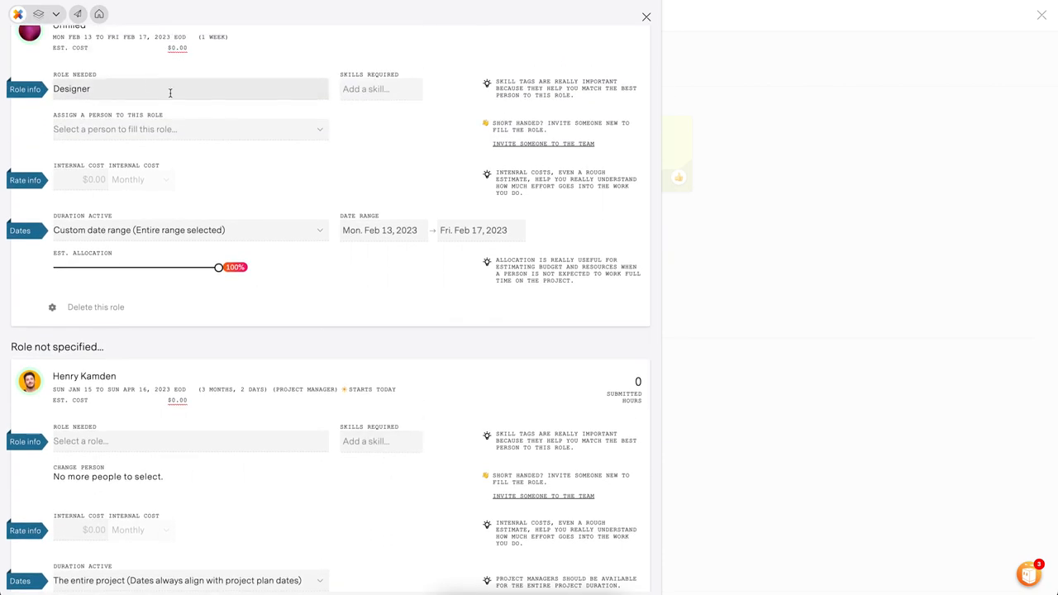
Examine the Designer role's date range calendar and its duration options without changing them
{"action": "left_click", "coordinate": [402, 235]}
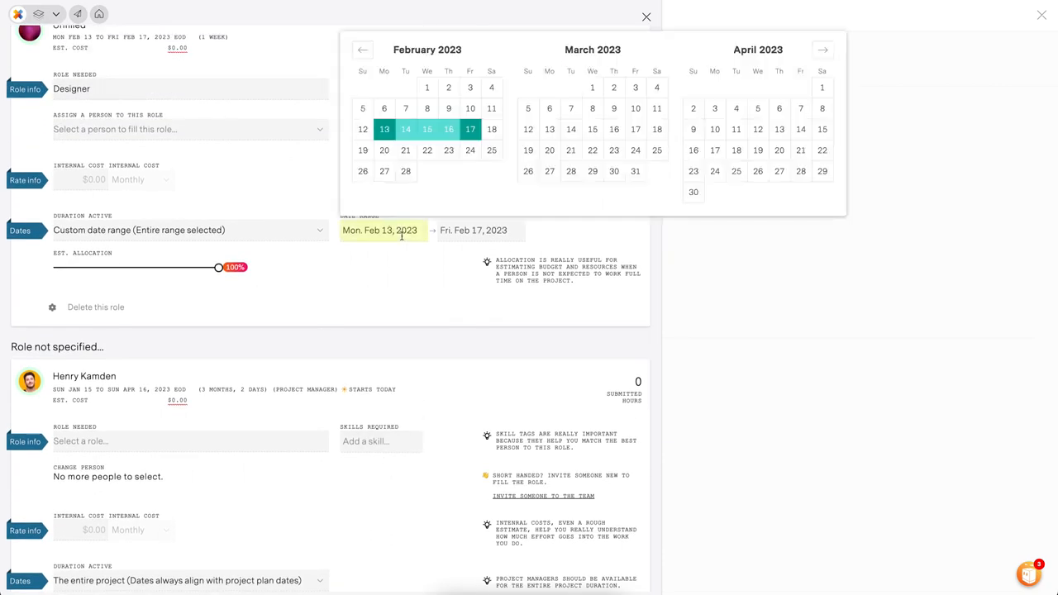
{"action": "left_click", "coordinate": [429, 280]}
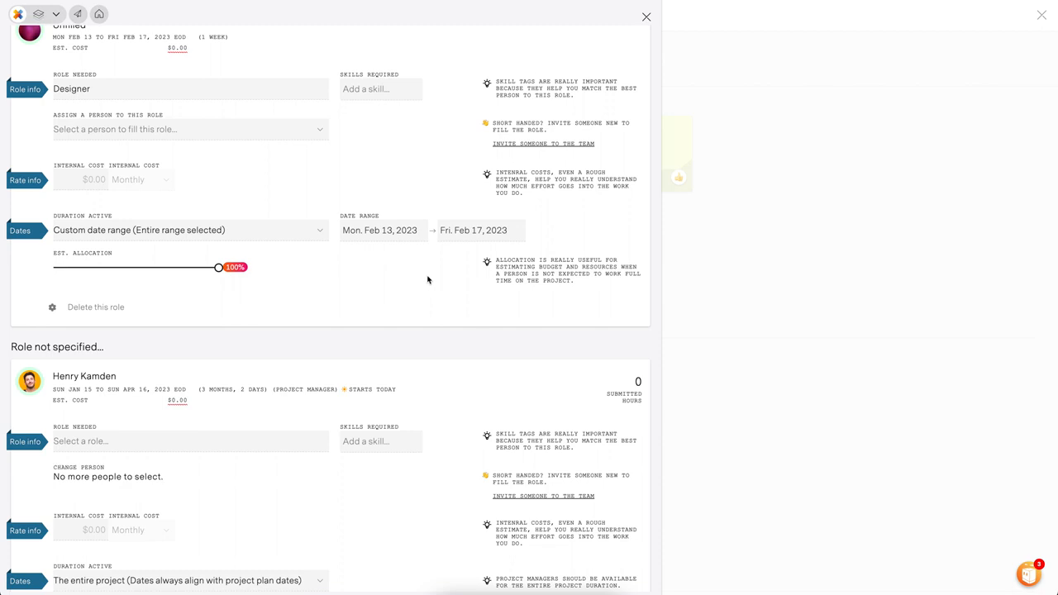
{"action": "scroll", "coordinate": [428, 279], "scroll_direction": "up", "scroll_amount": 1}
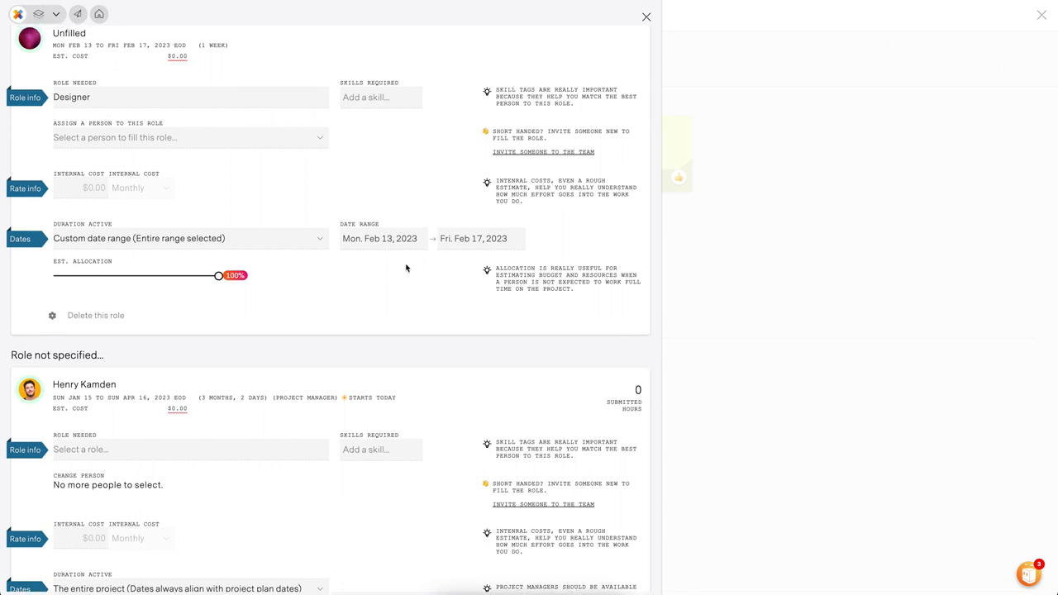
{"action": "left_click", "coordinate": [266, 239]}
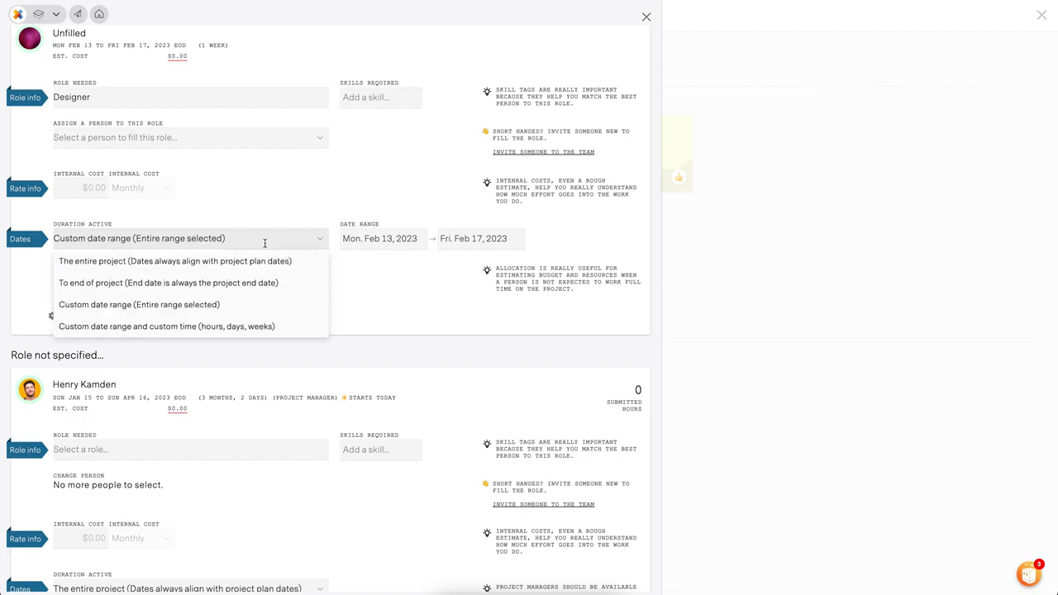
{"action": "left_click", "coordinate": [390, 291]}
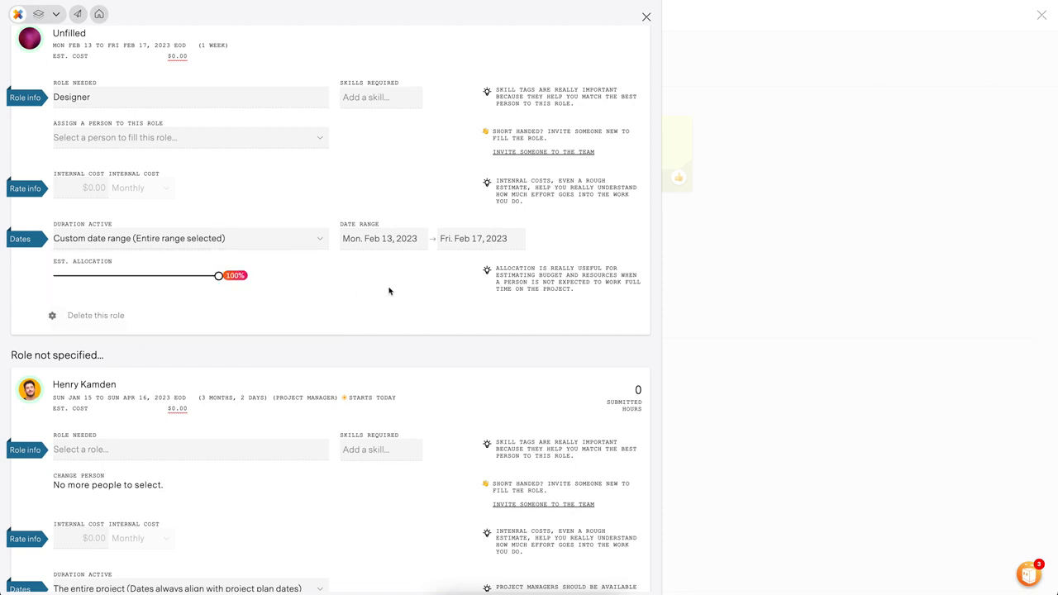
View the form for adding roles to the mission and close it without adding a role
{"action": "scroll", "coordinate": [390, 291], "scroll_direction": "up", "scroll_amount": 2}
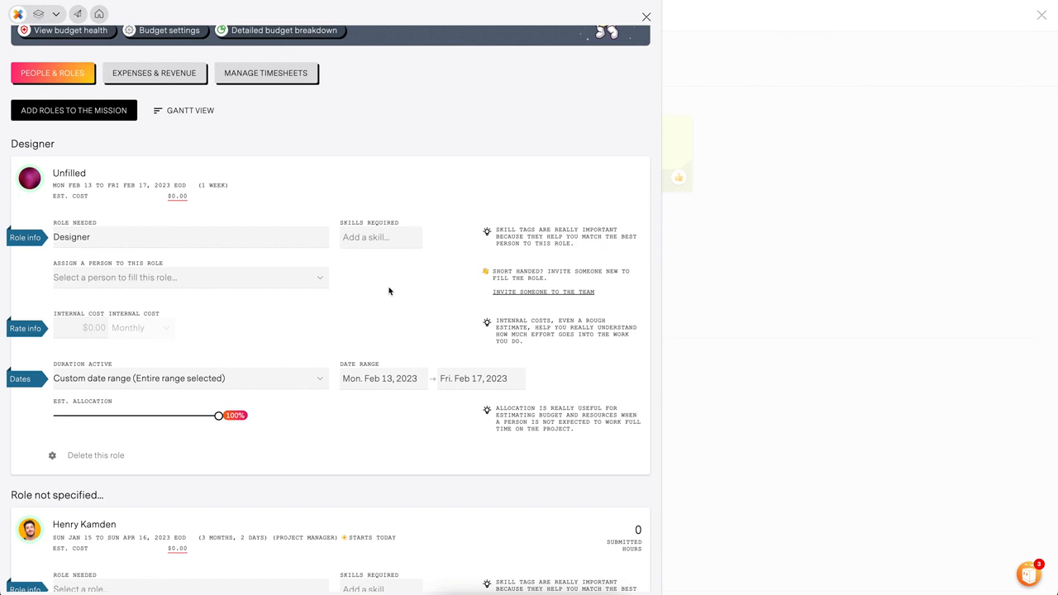
{"action": "left_click", "coordinate": [100, 110]}
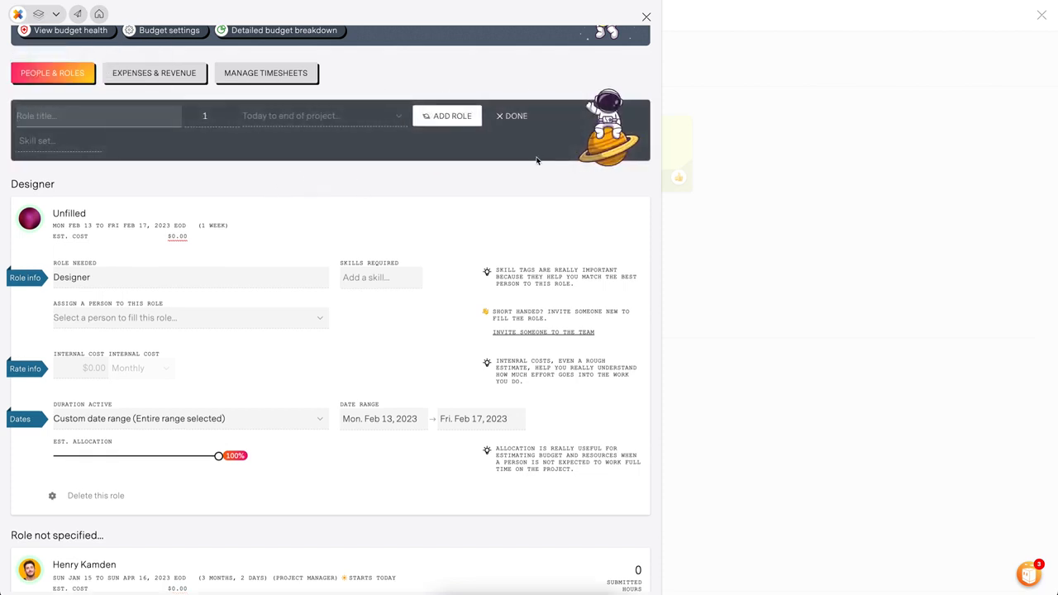
{"action": "left_click", "coordinate": [512, 116]}
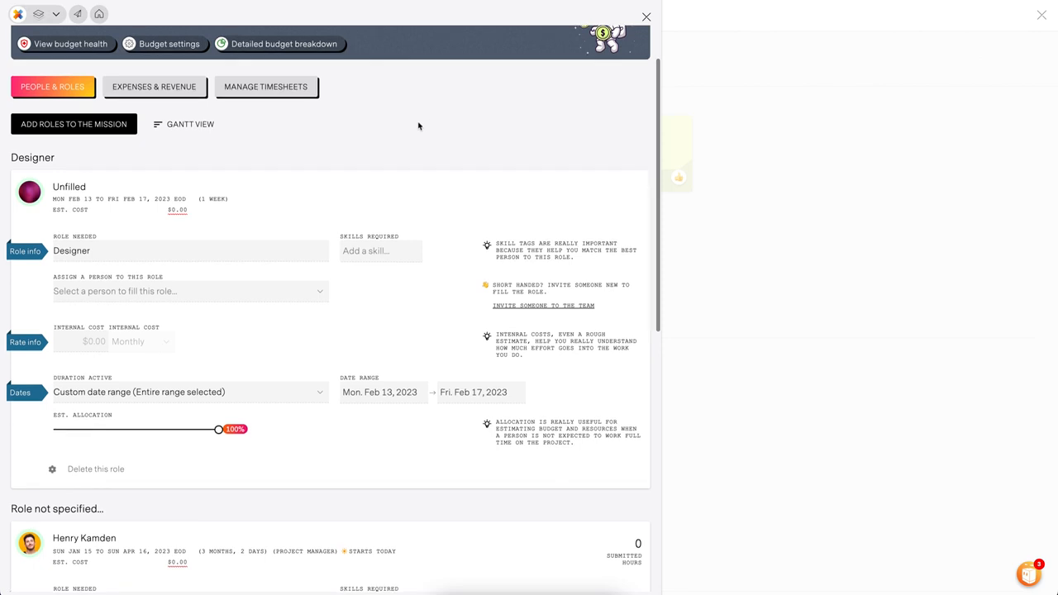
Review Project A's project timesheets and its budgeting configuration, including the time tracking setting
{"action": "left_click", "coordinate": [273, 88]}
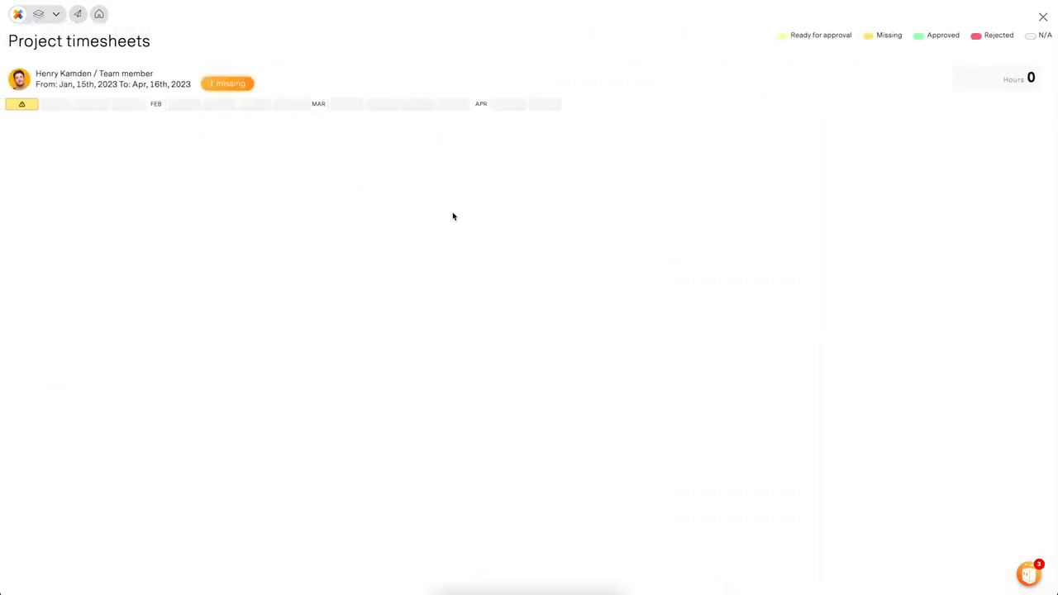
{"action": "left_click", "coordinate": [1042, 17]}
{"action": "left_click", "coordinate": [167, 43]}
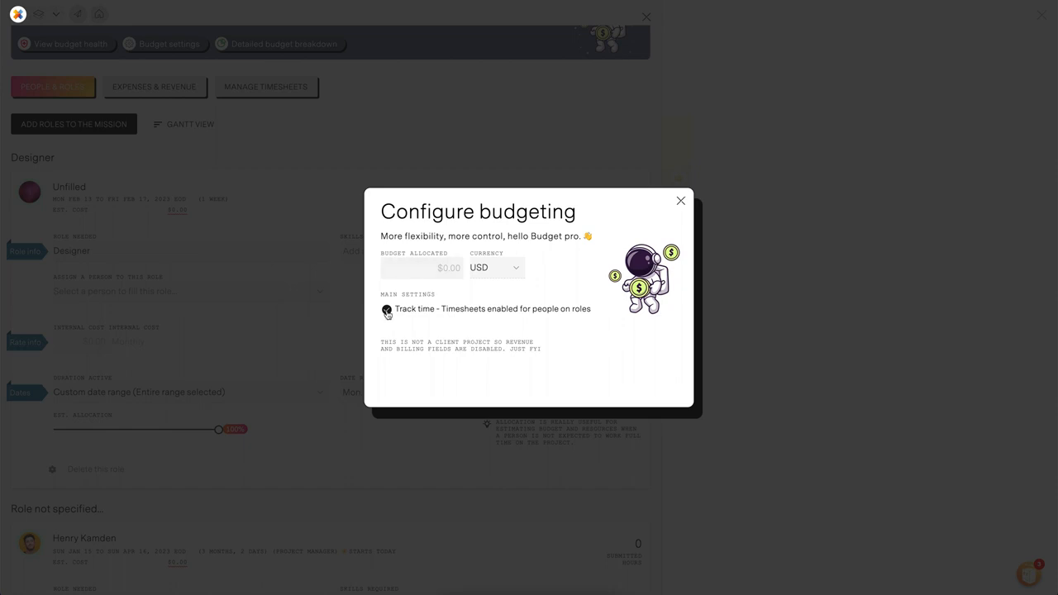
{"action": "left_click", "coordinate": [681, 200]}
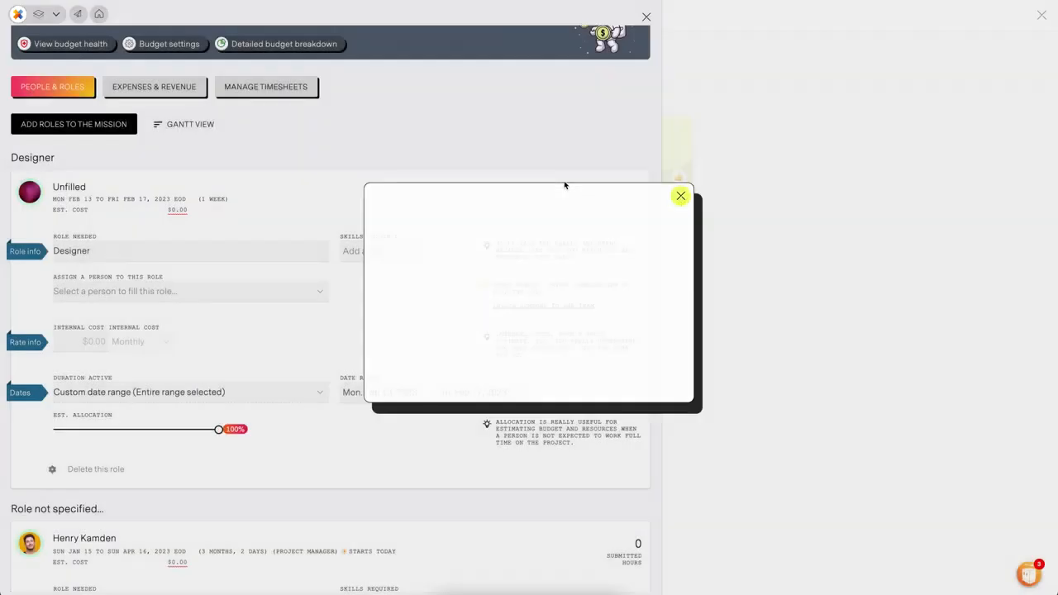
Leave the project's budgeting view and inspect Kamden Consulting's Time management page, including its timesheet type options
{"action": "left_click", "coordinate": [646, 17]}
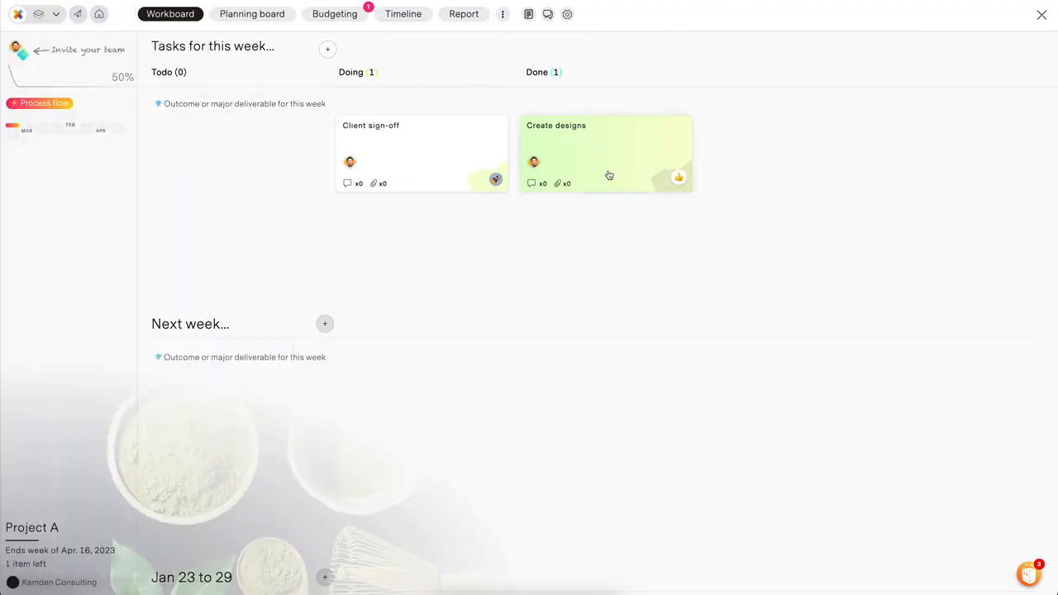
{"action": "left_click", "coordinate": [53, 16]}
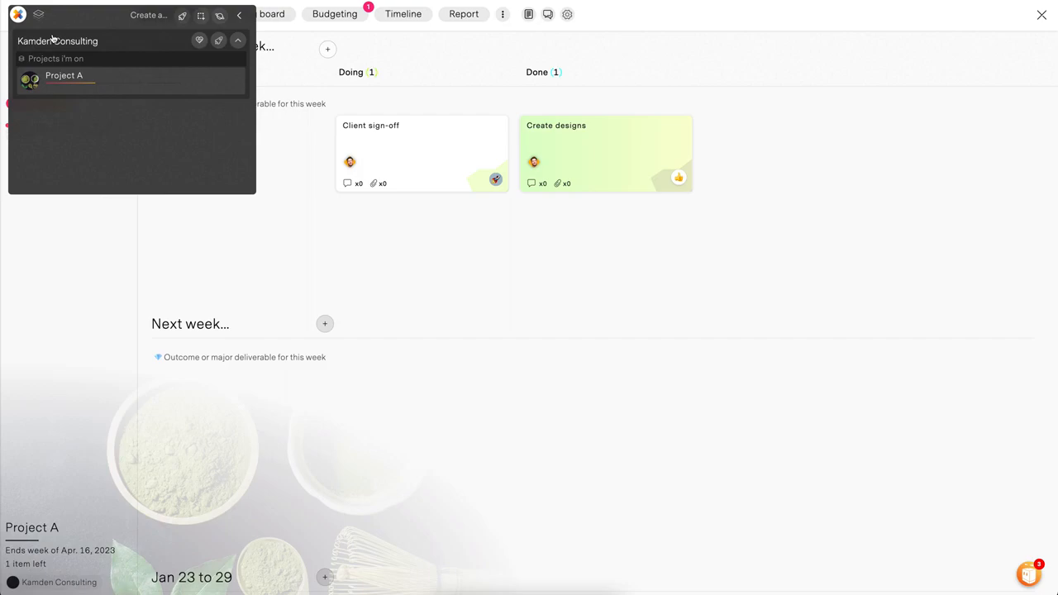
{"action": "left_click", "coordinate": [52, 40]}
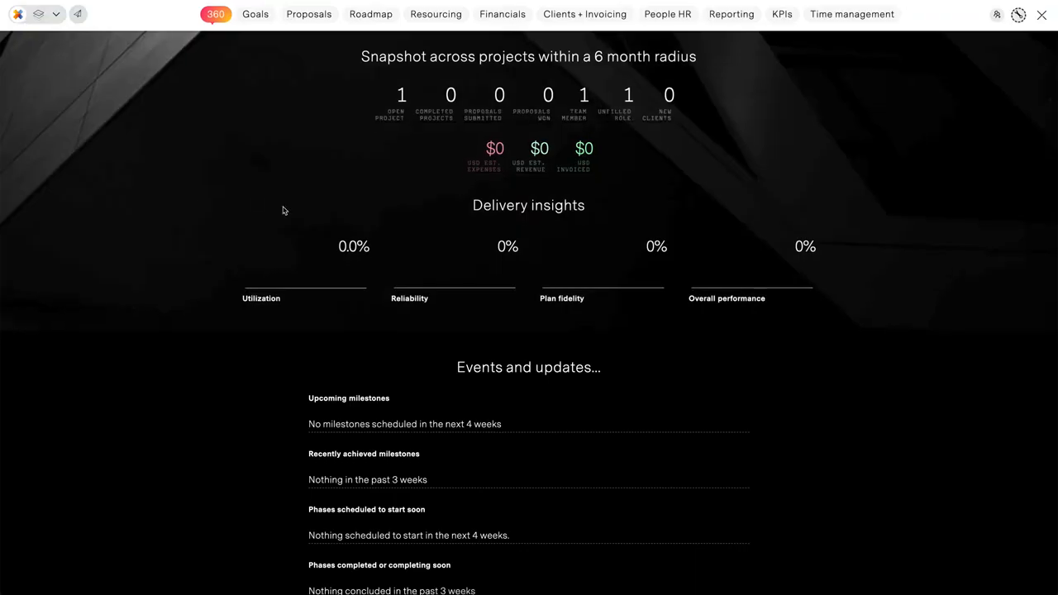
{"action": "left_click", "coordinate": [841, 15]}
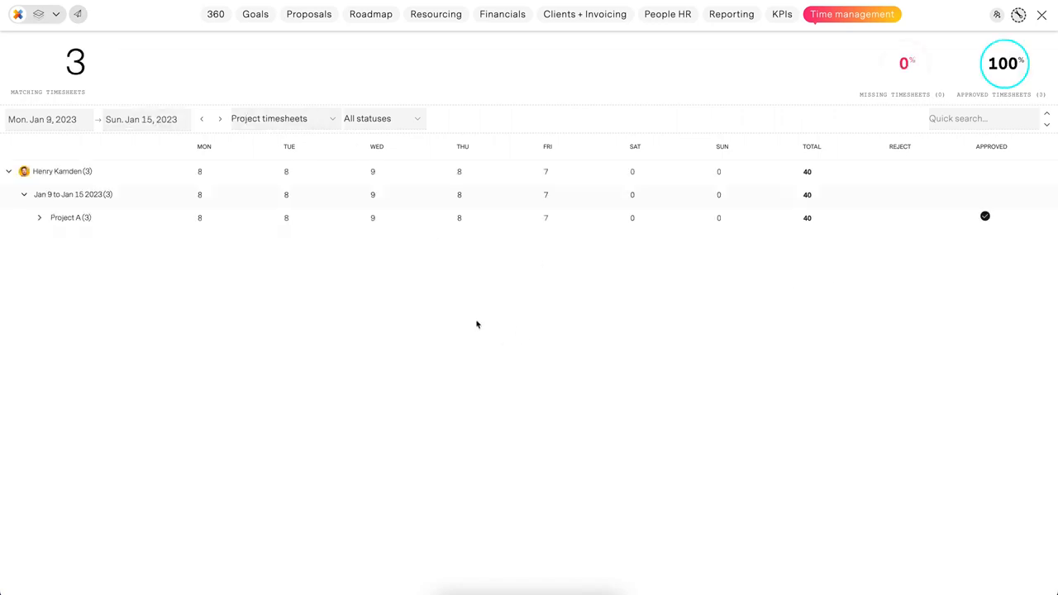
{"action": "left_click", "coordinate": [282, 119]}
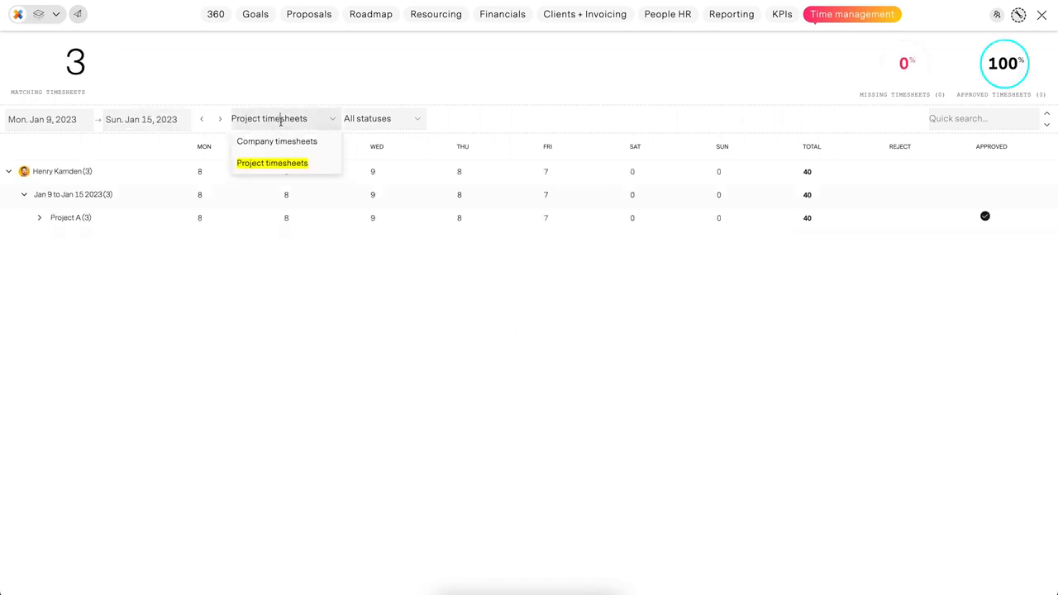
{"action": "left_click", "coordinate": [292, 83]}
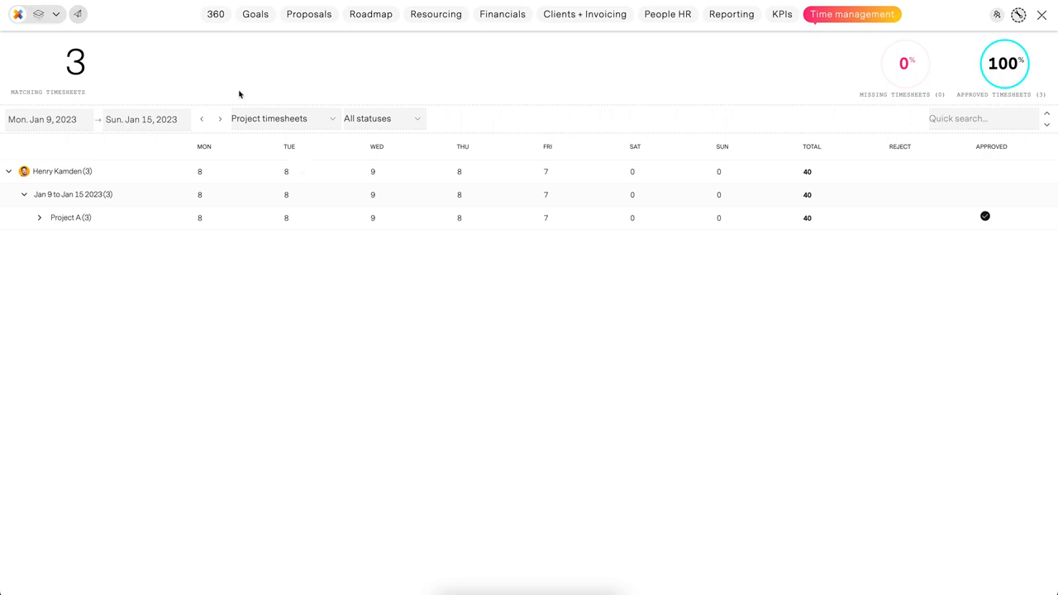
Review the company's 360 snapshot, Financials, and Clients + Invoicing pages
{"action": "left_click", "coordinate": [217, 16]}
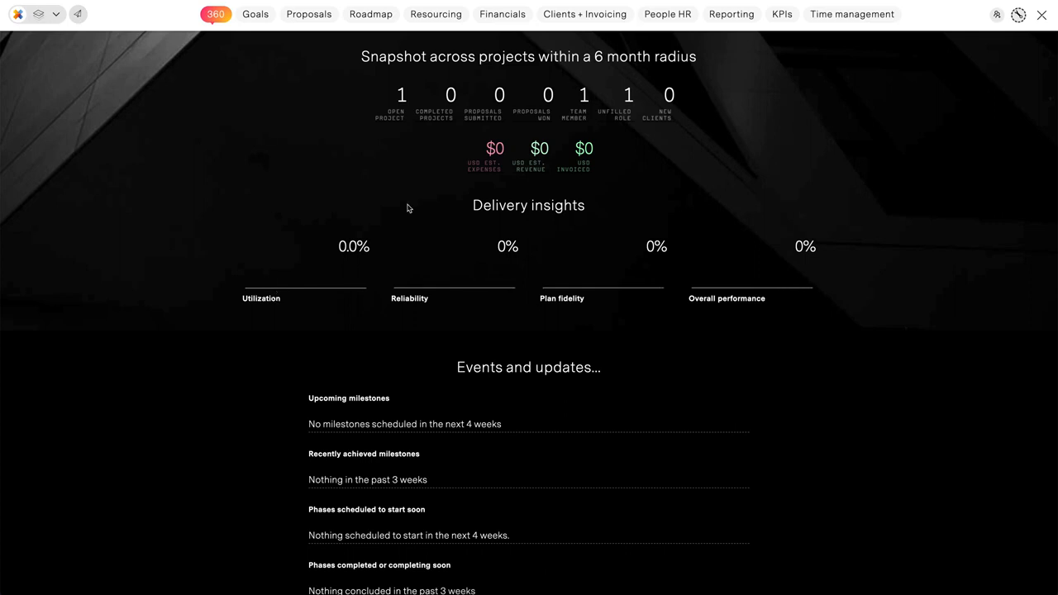
{"action": "left_click", "coordinate": [492, 18]}
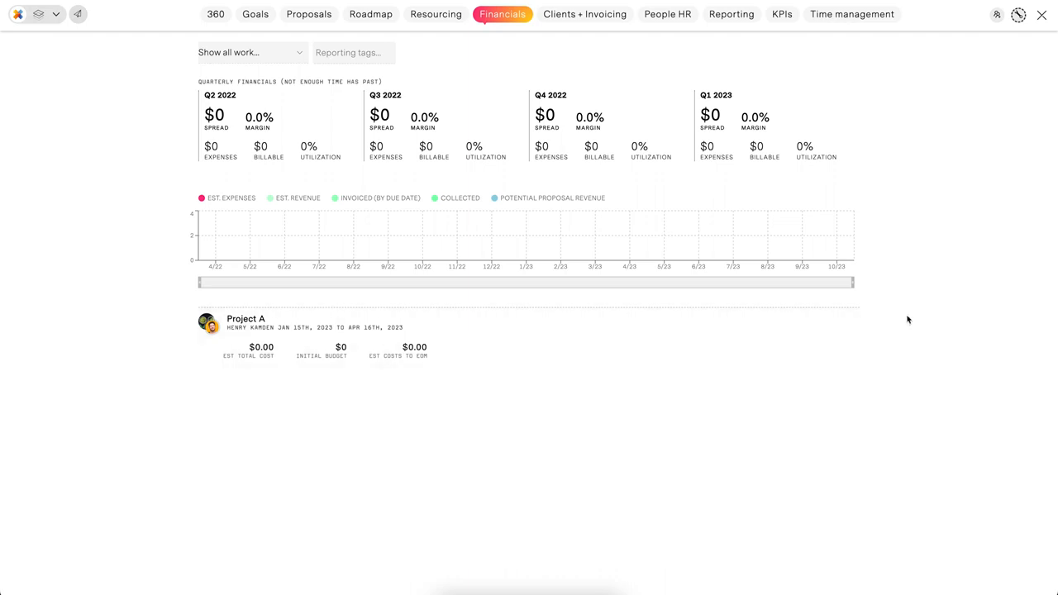
{"action": "left_click", "coordinate": [605, 10]}
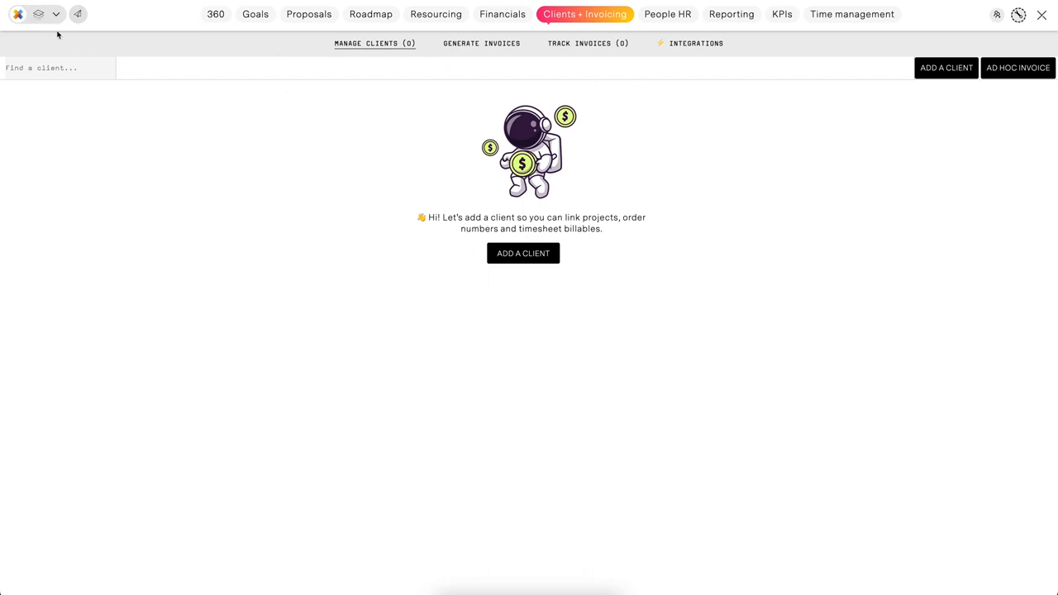
Return to the personal home view and open this week's timesheet to check its approval status
{"action": "left_click", "coordinate": [17, 14]}
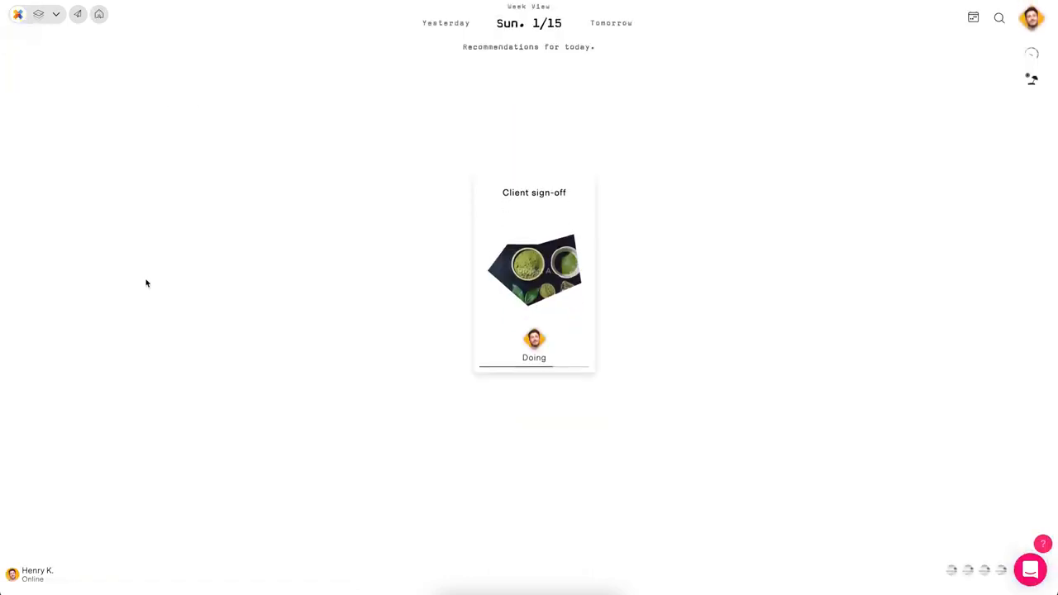
{"action": "left_click", "coordinate": [1031, 54]}
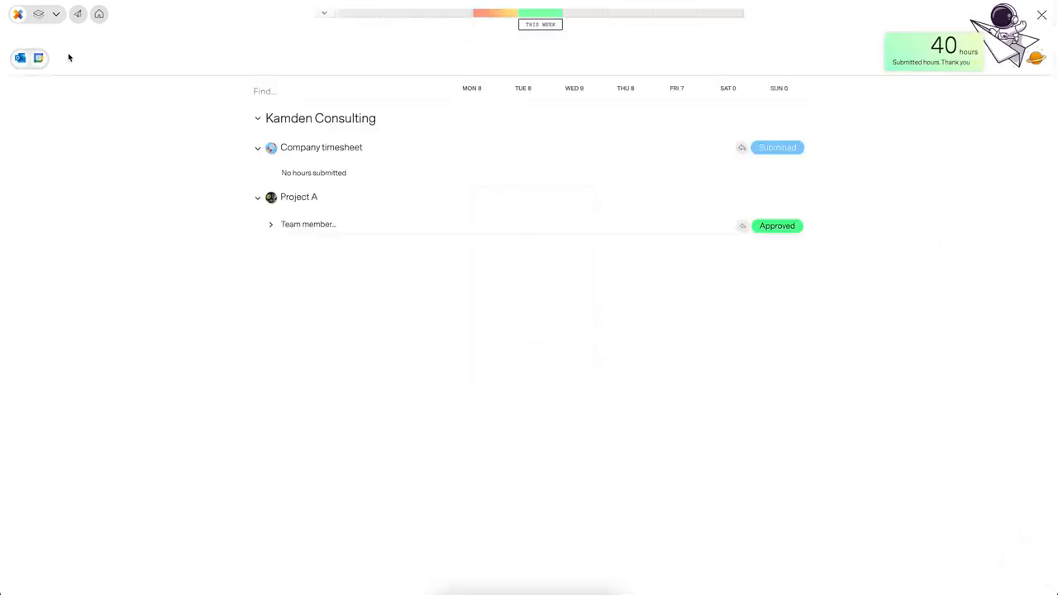
Go to Project A's budgeting view, check the project timesheets there, and close them
{"action": "left_click", "coordinate": [56, 15]}
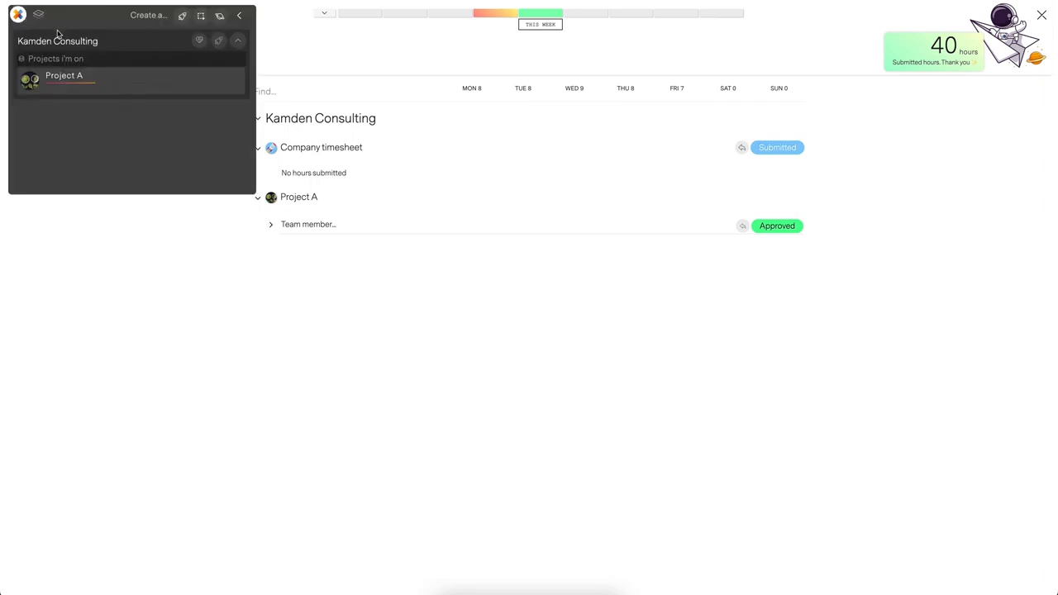
{"action": "left_click", "coordinate": [59, 79]}
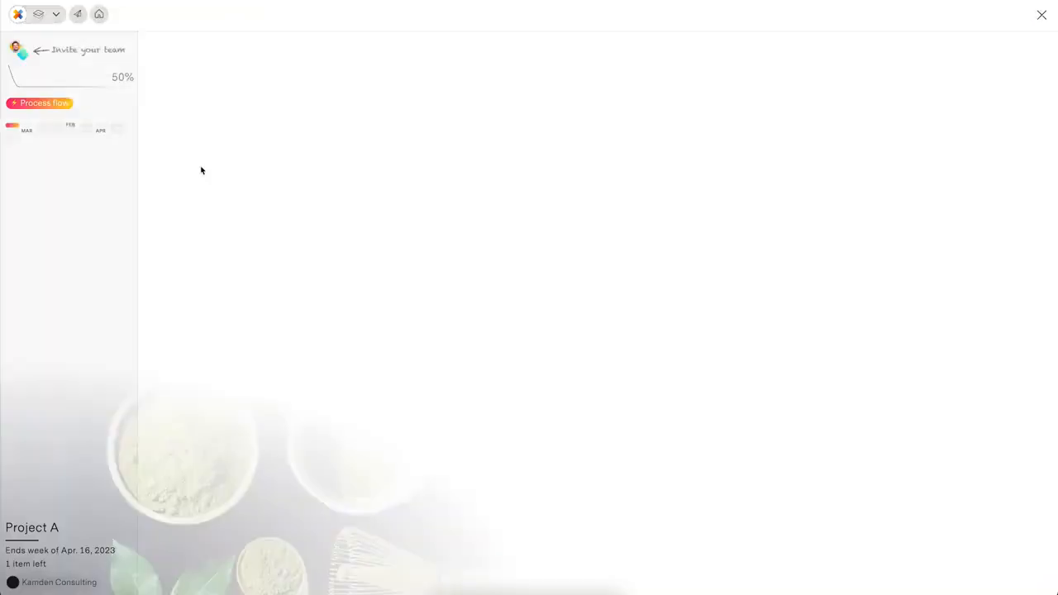
{"action": "left_click", "coordinate": [355, 17]}
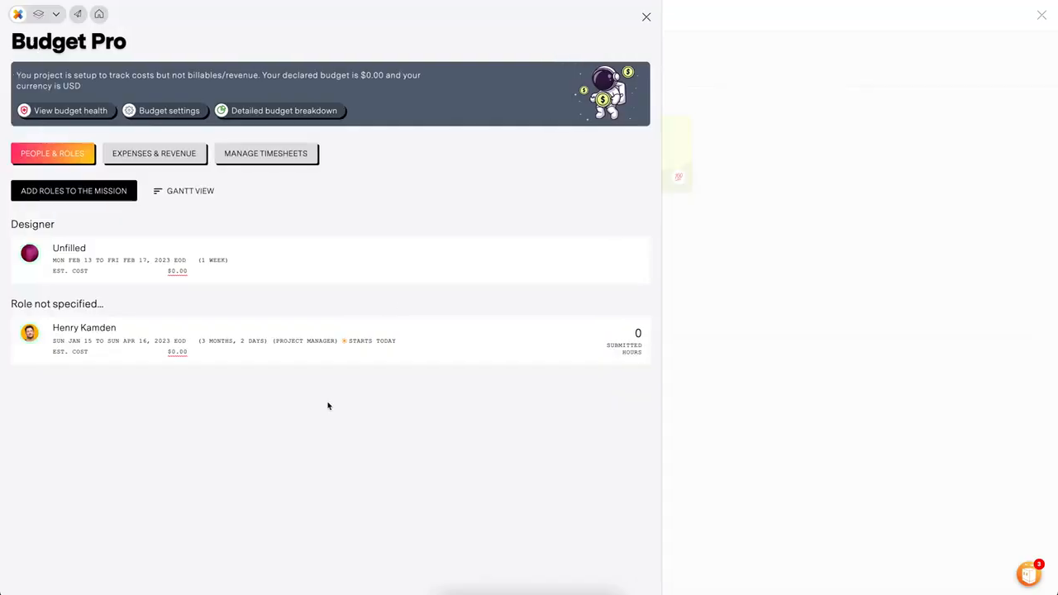
{"action": "left_click", "coordinate": [257, 161]}
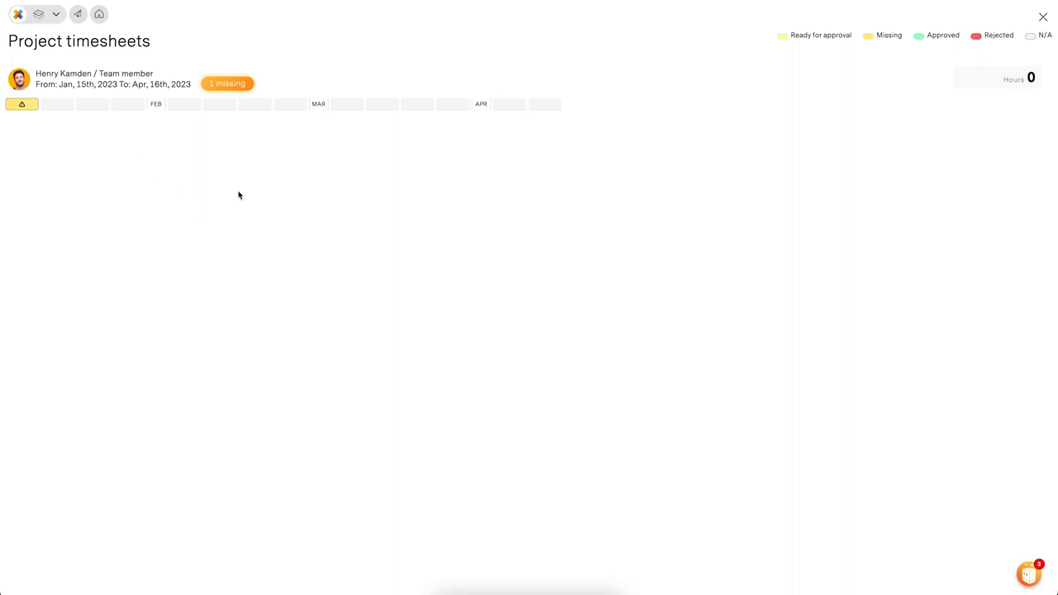
{"action": "left_click", "coordinate": [1043, 17]}
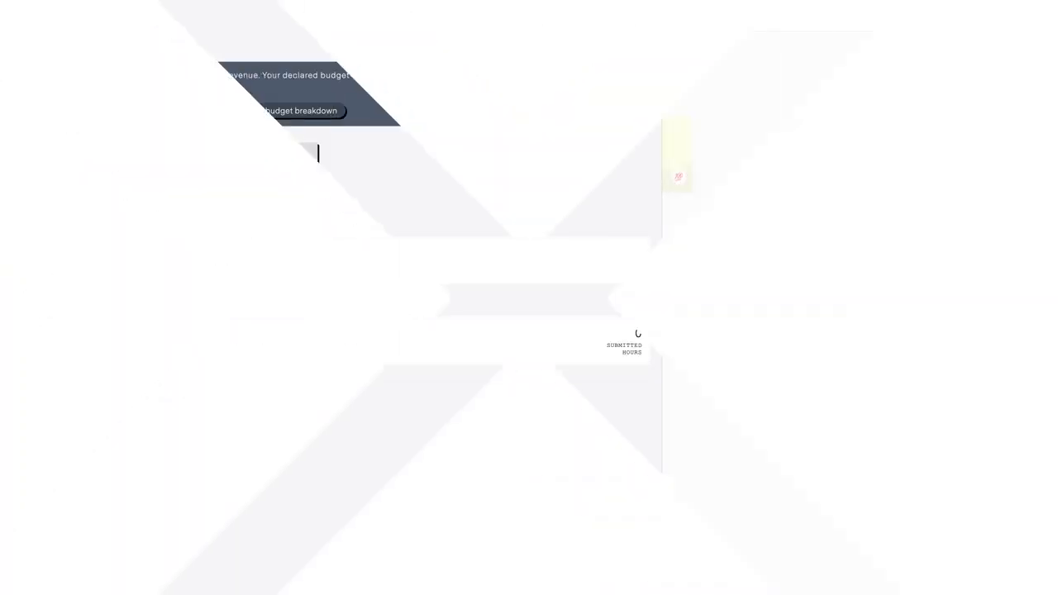